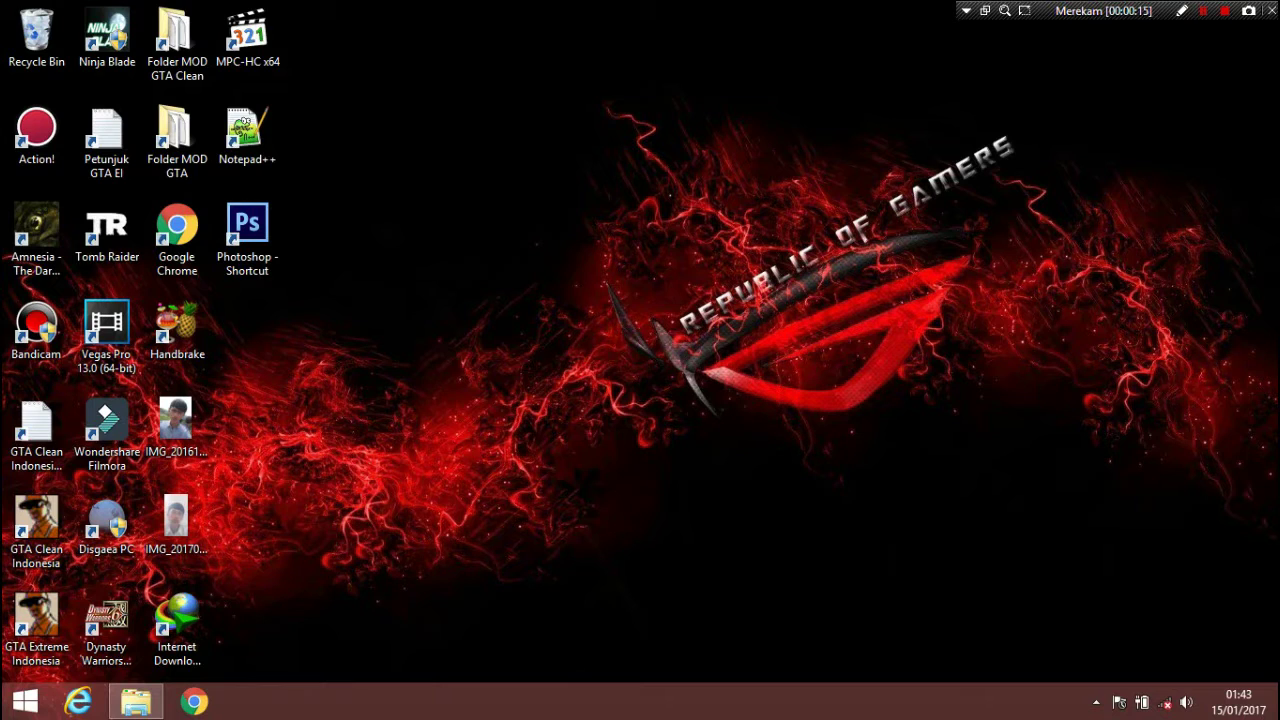
Open AMD Radeon Settings from the desktop and go to its preferences to reach Radeon Additional Settings.
right_click(774, 258)
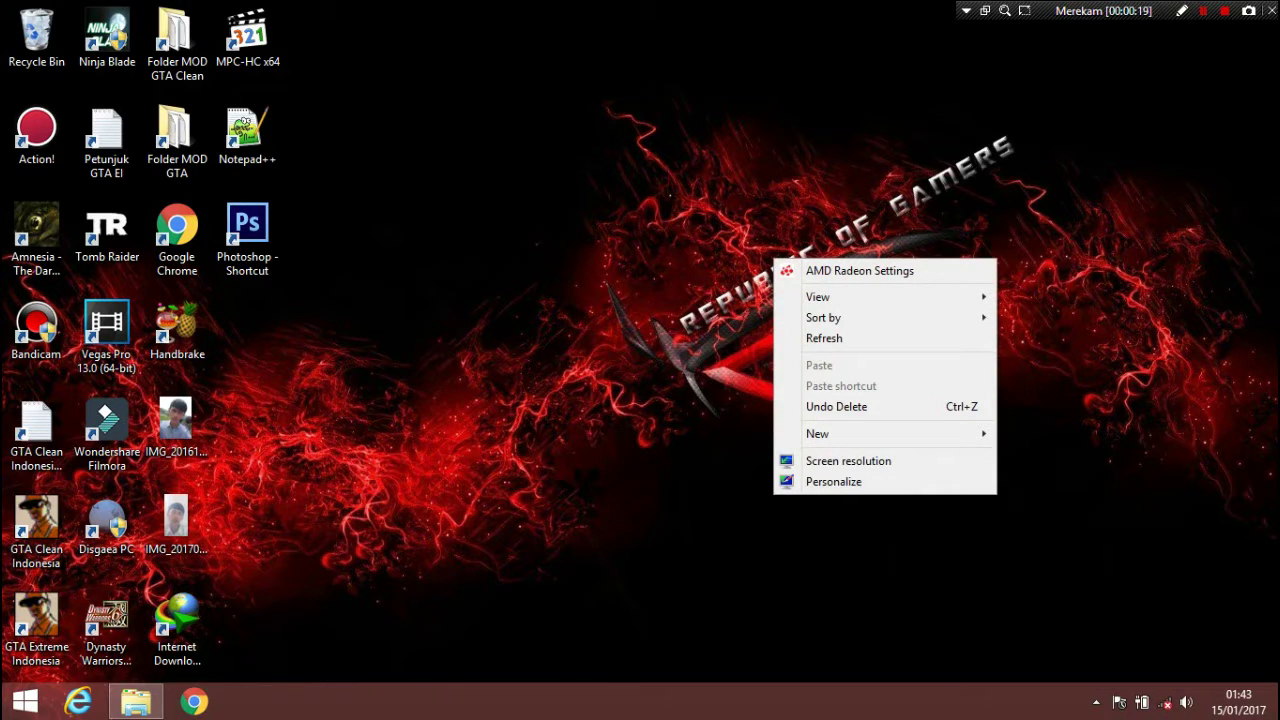
click(858, 270)
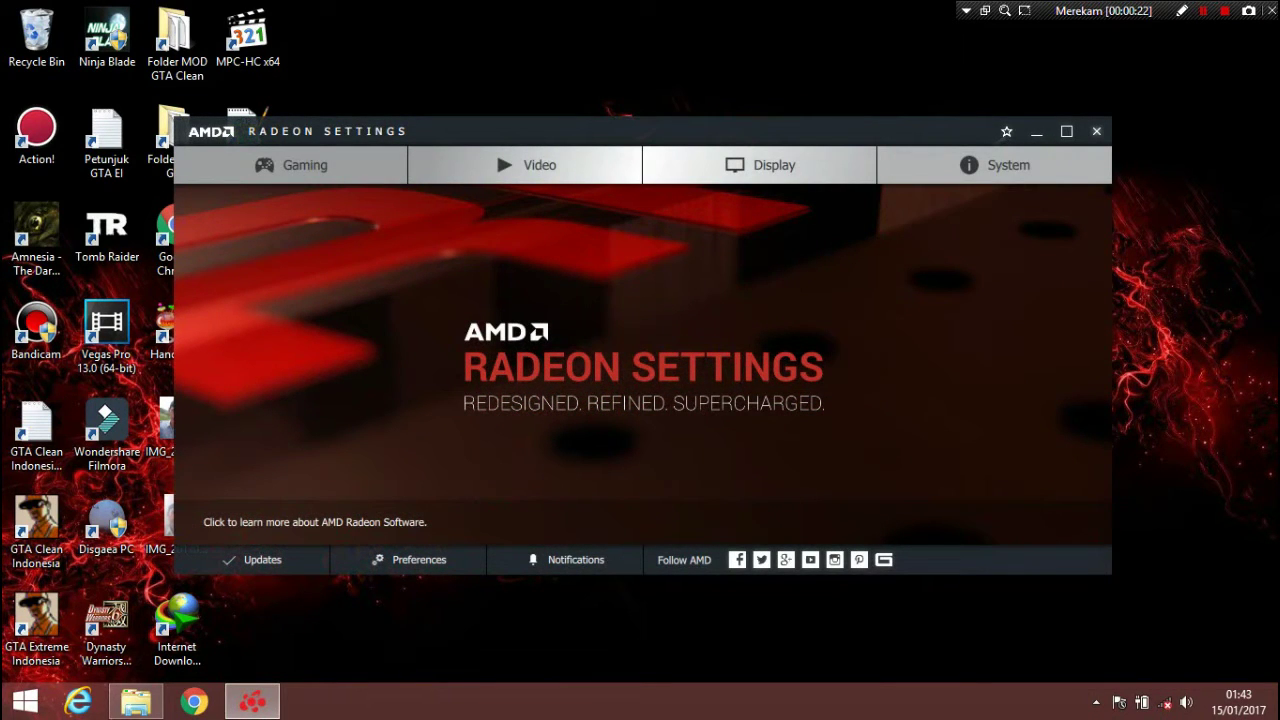
click(410, 559)
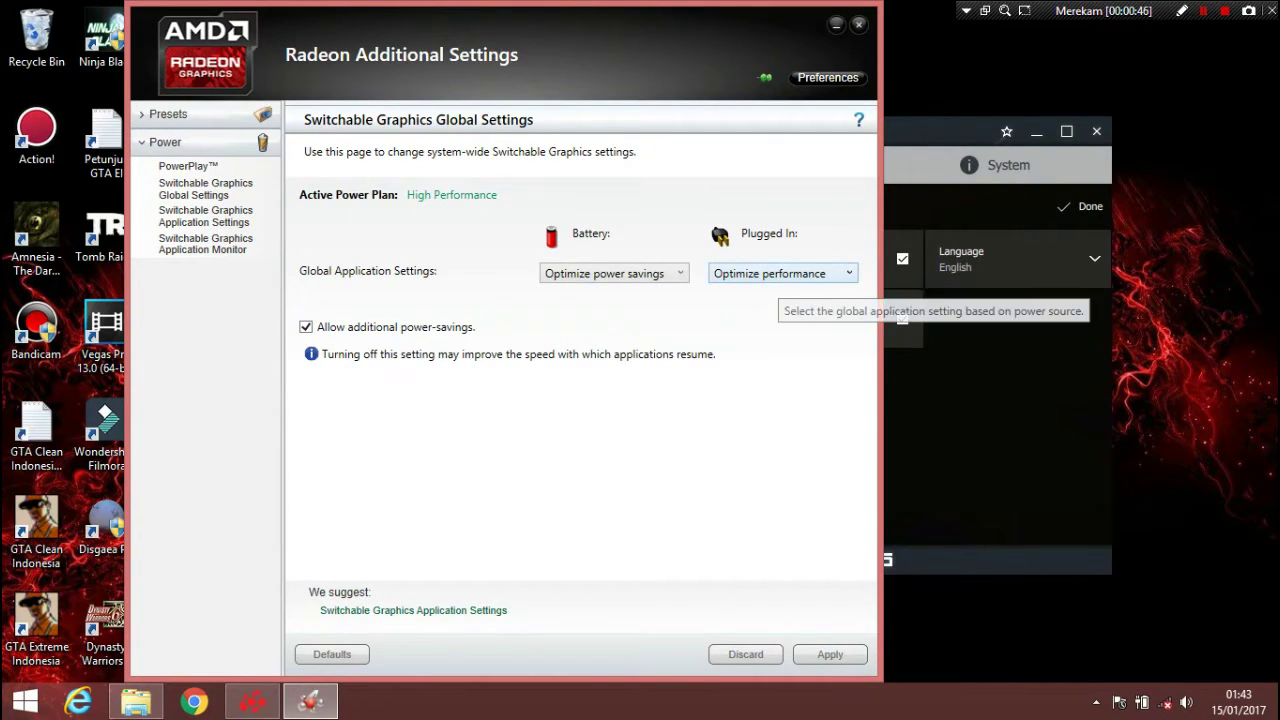
Set the switchable graphics global application settings to Maximize performance for both Plugged In and Battery, and apply the change.
click(780, 273)
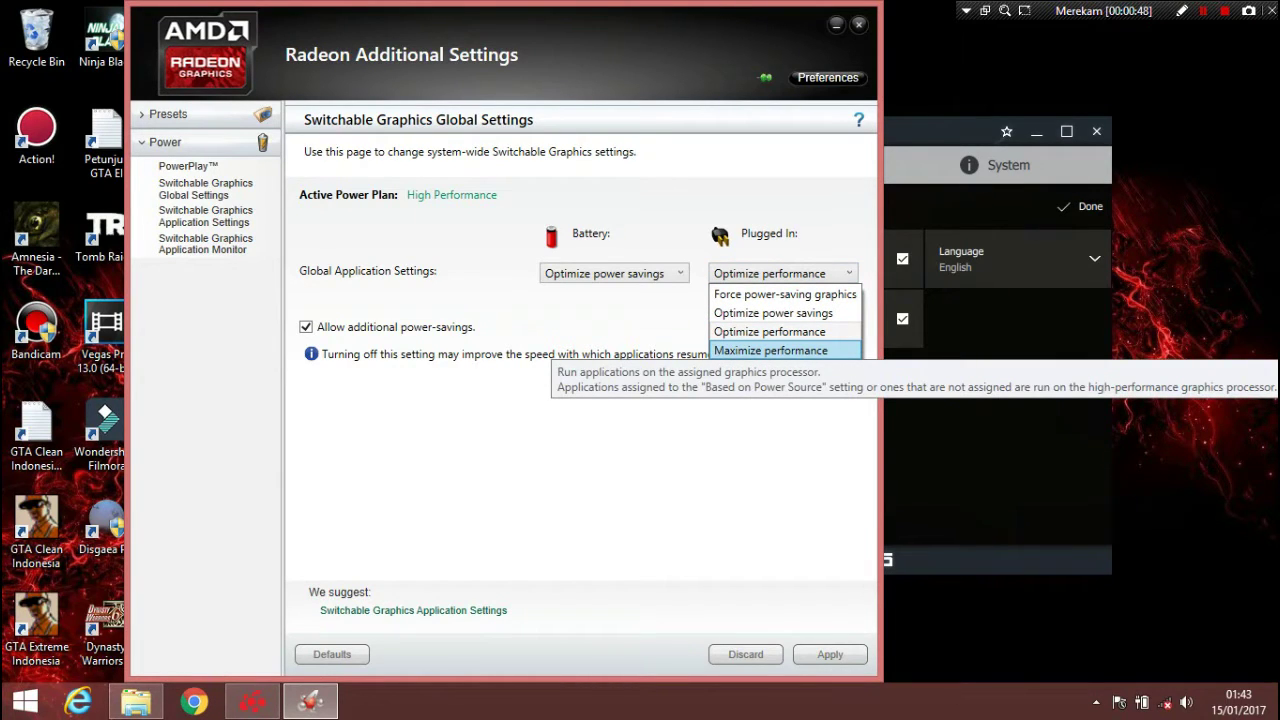
click(770, 350)
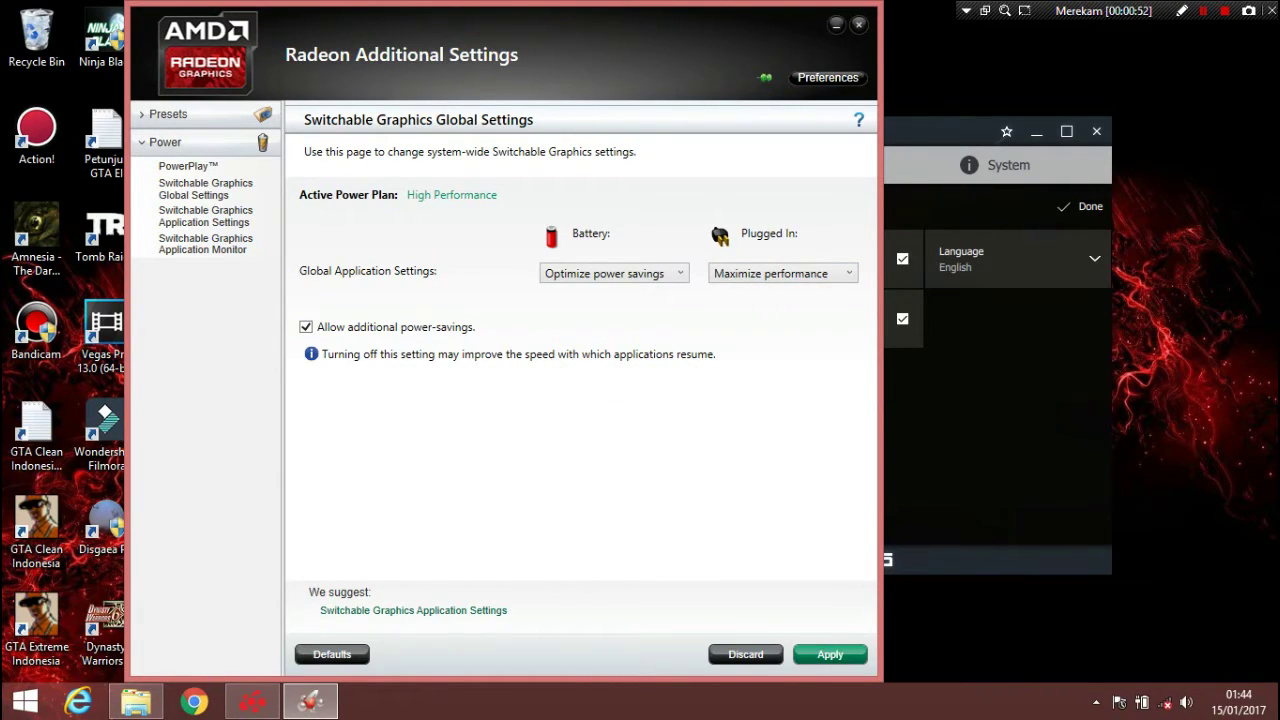
click(614, 273)
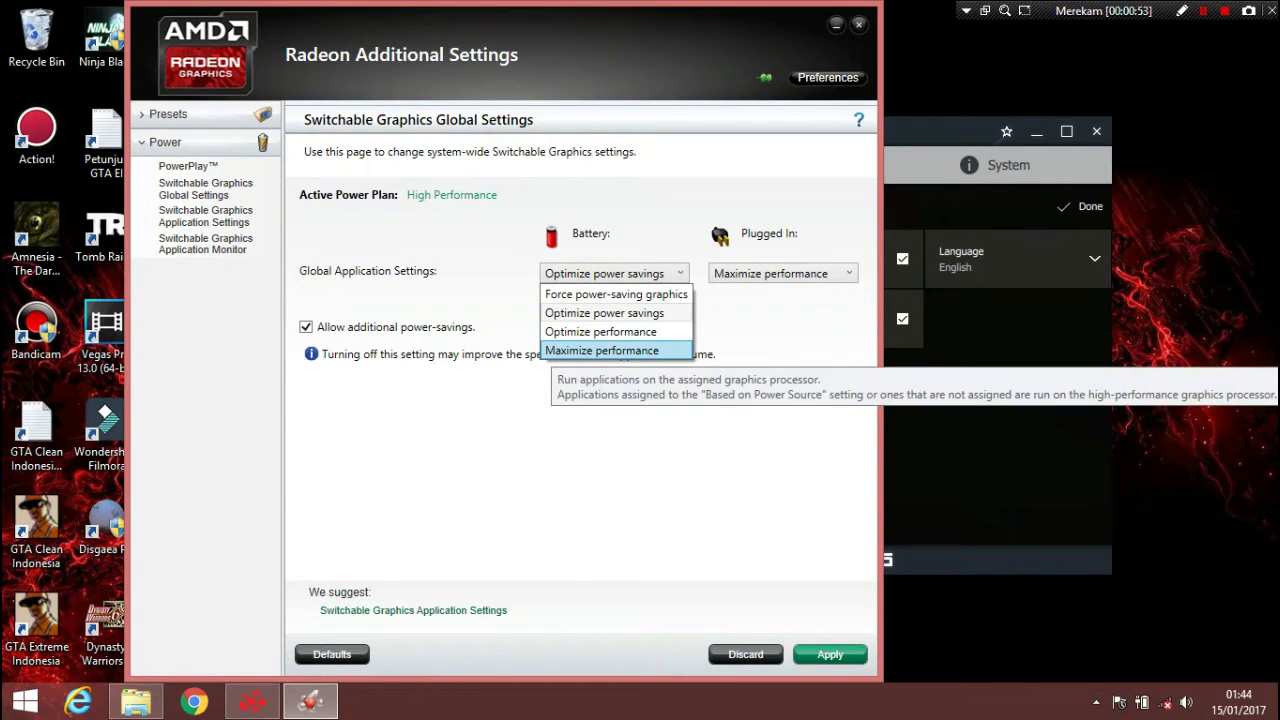
click(601, 350)
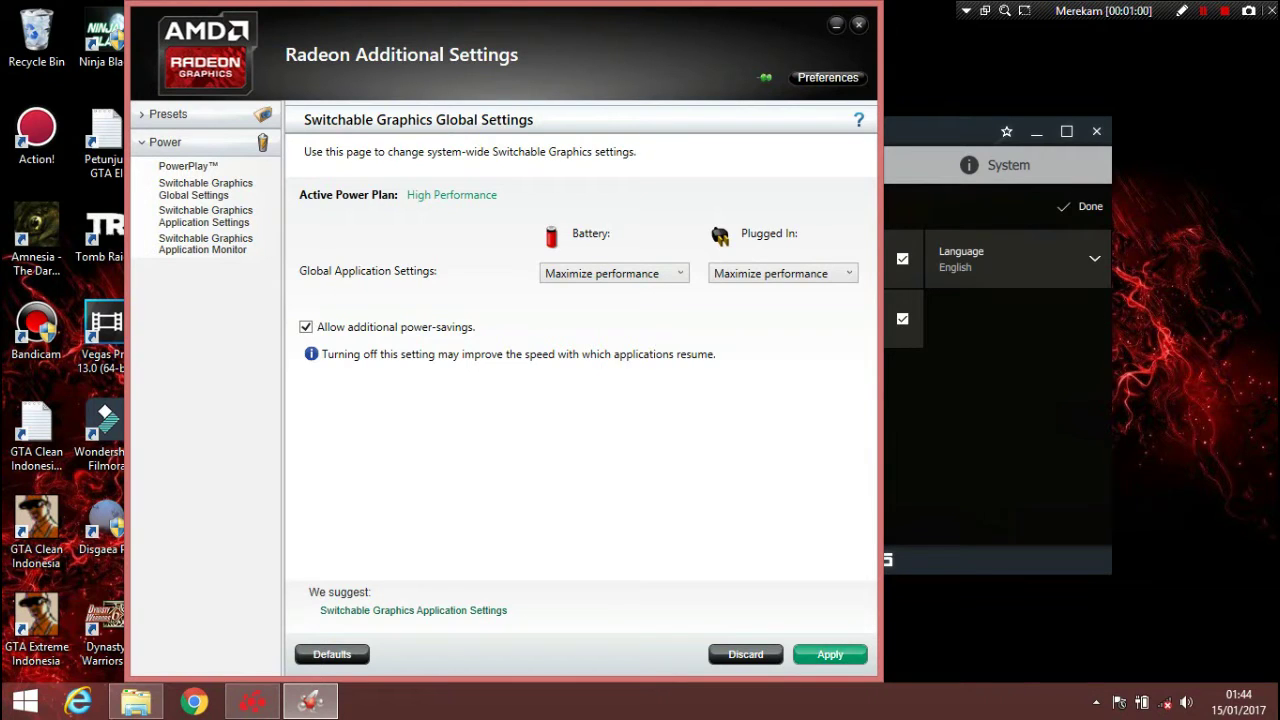
click(829, 654)
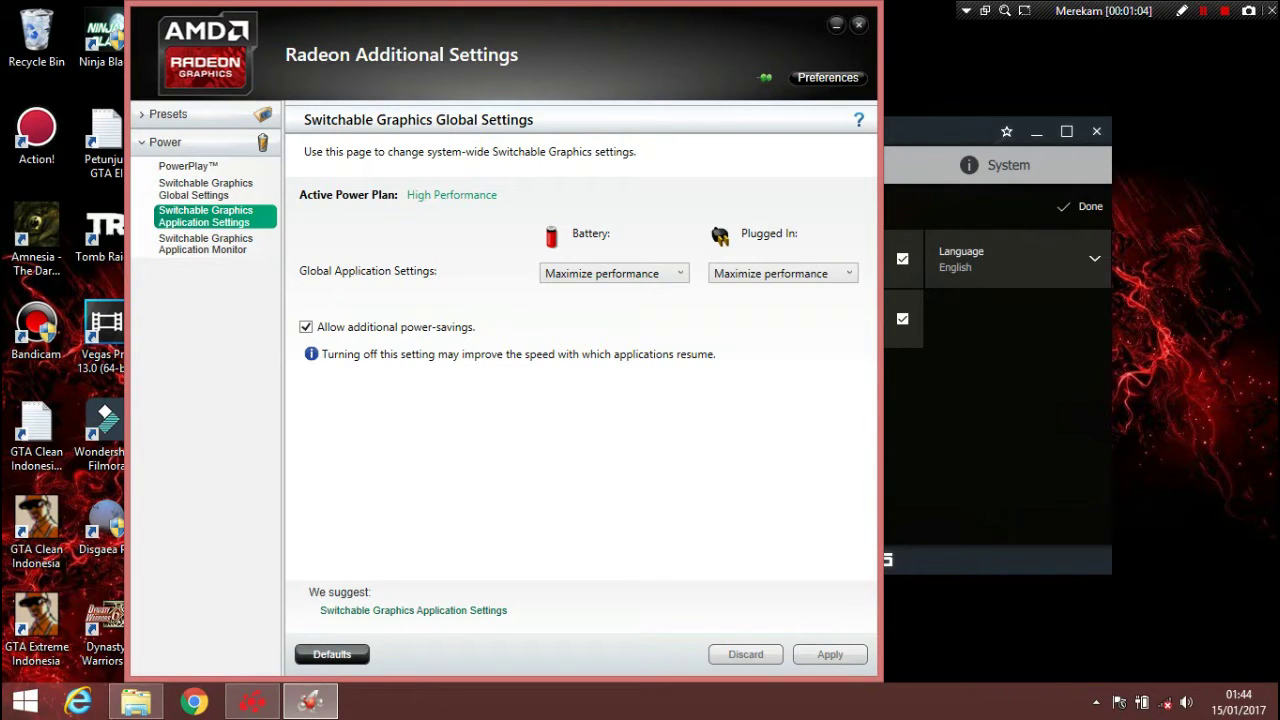
Start adding an application in Switchable Graphics Application Settings and browse to Program Files (x86) on Local Disk (C:).
click(205, 216)
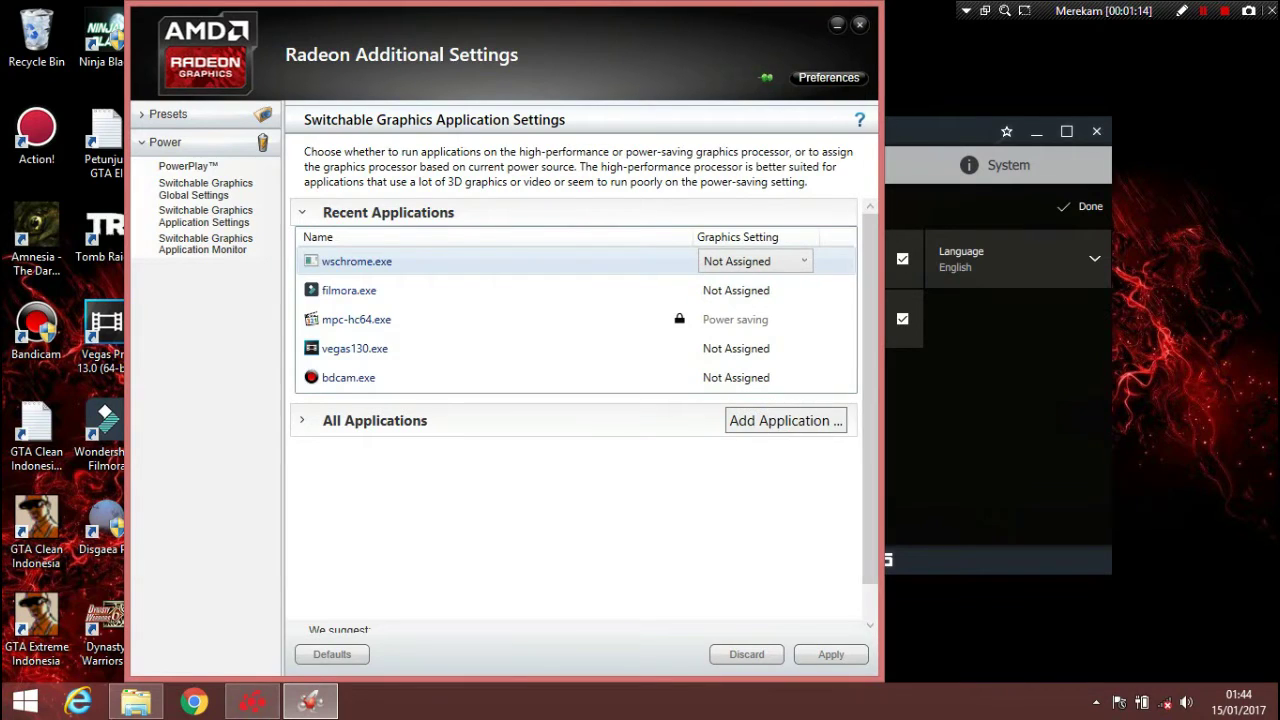
scroll(580, 400, down, 1)
scroll(785, 405, up, 1)
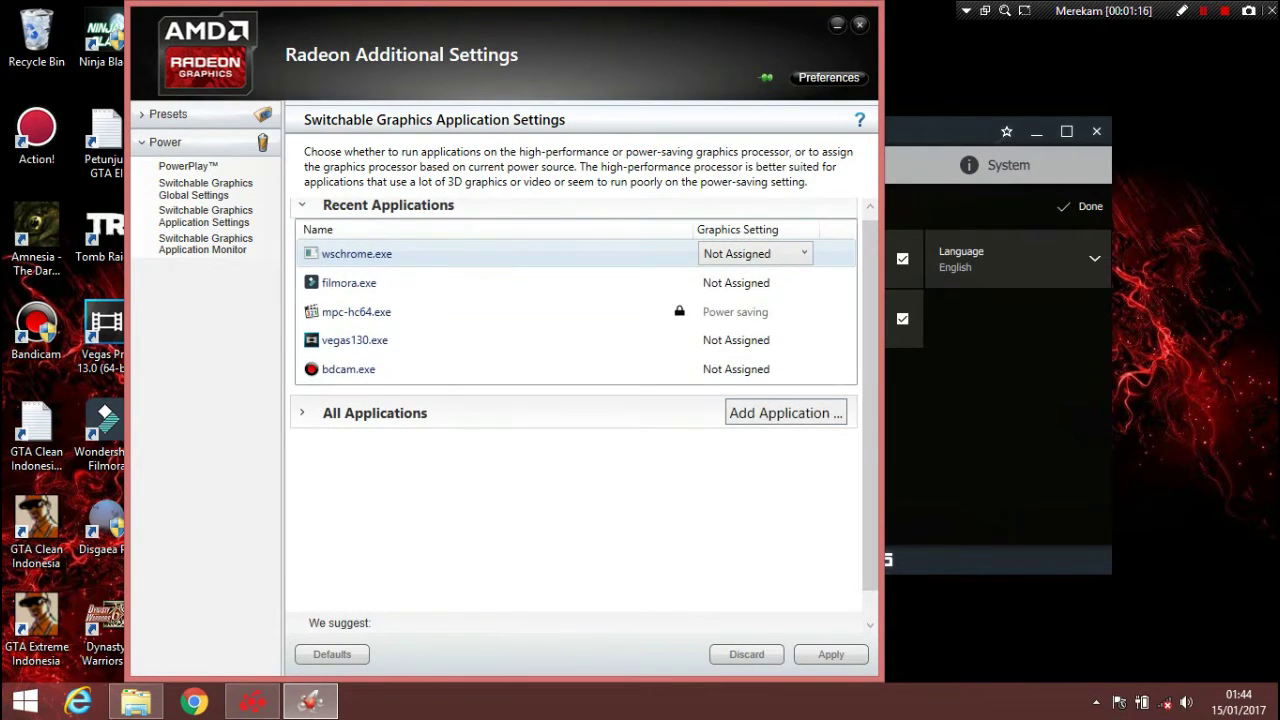
click(785, 413)
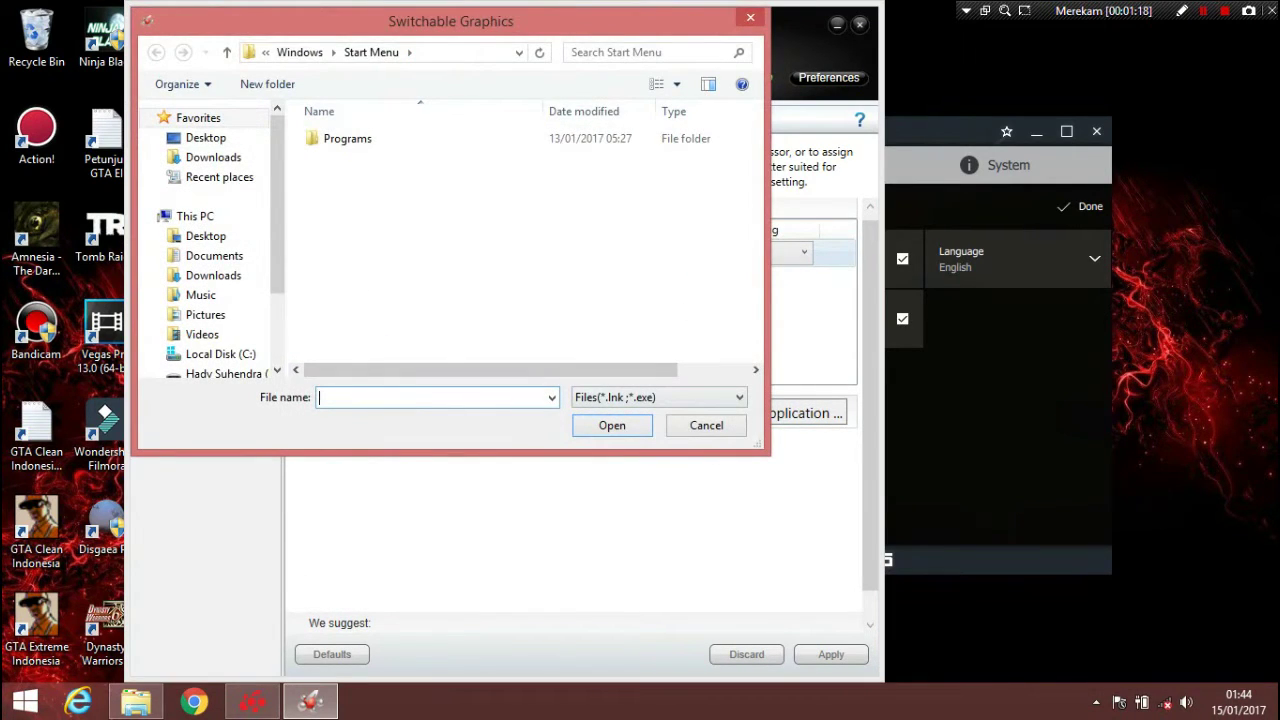
scroll(215, 287, down, 2)
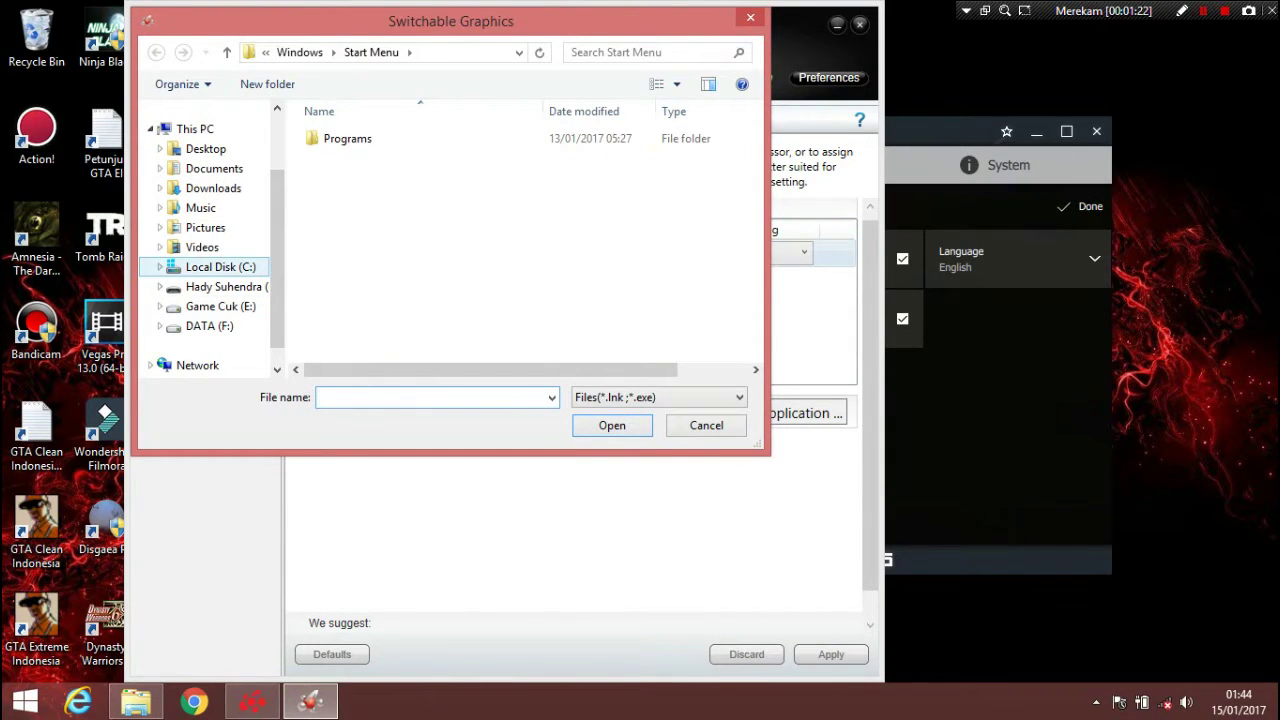
click(220, 266)
double_click(360, 217)
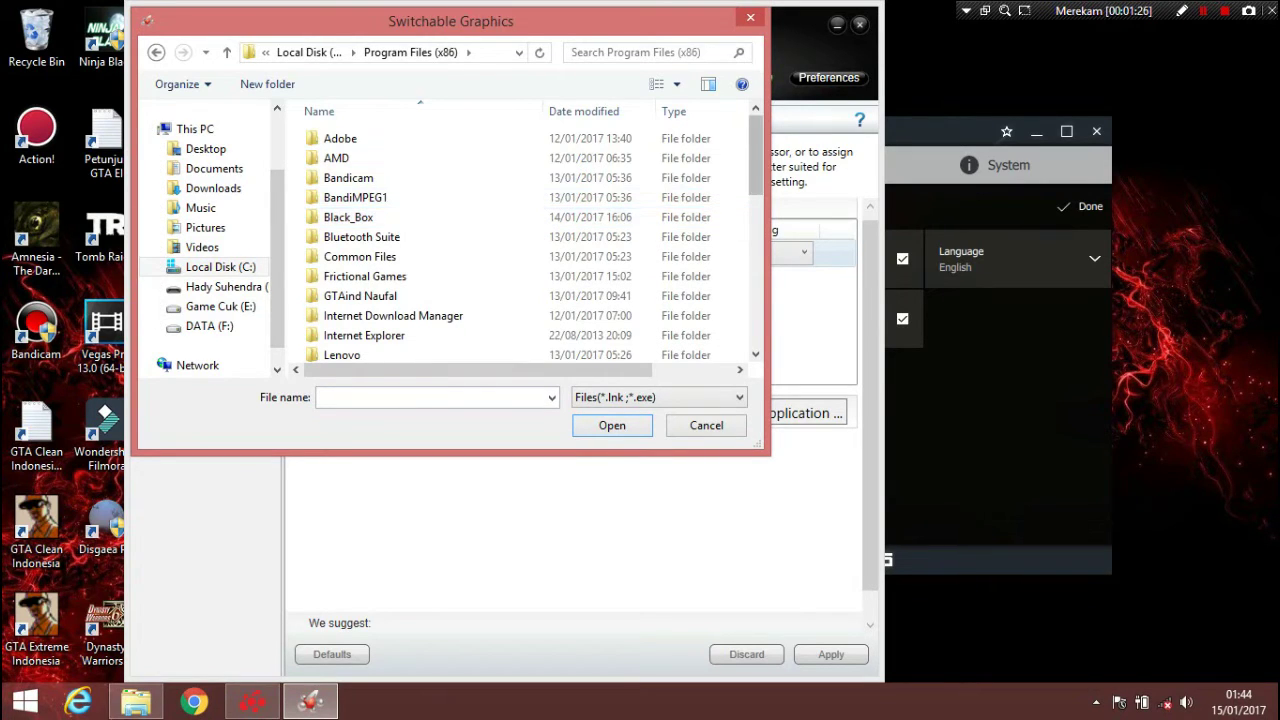
Add the NinjaBlade application from the Ninja Blade folder inside ND Games to the switchable graphics list.
drag(755, 156, 755, 182)
scroll(420, 300, down, 2)
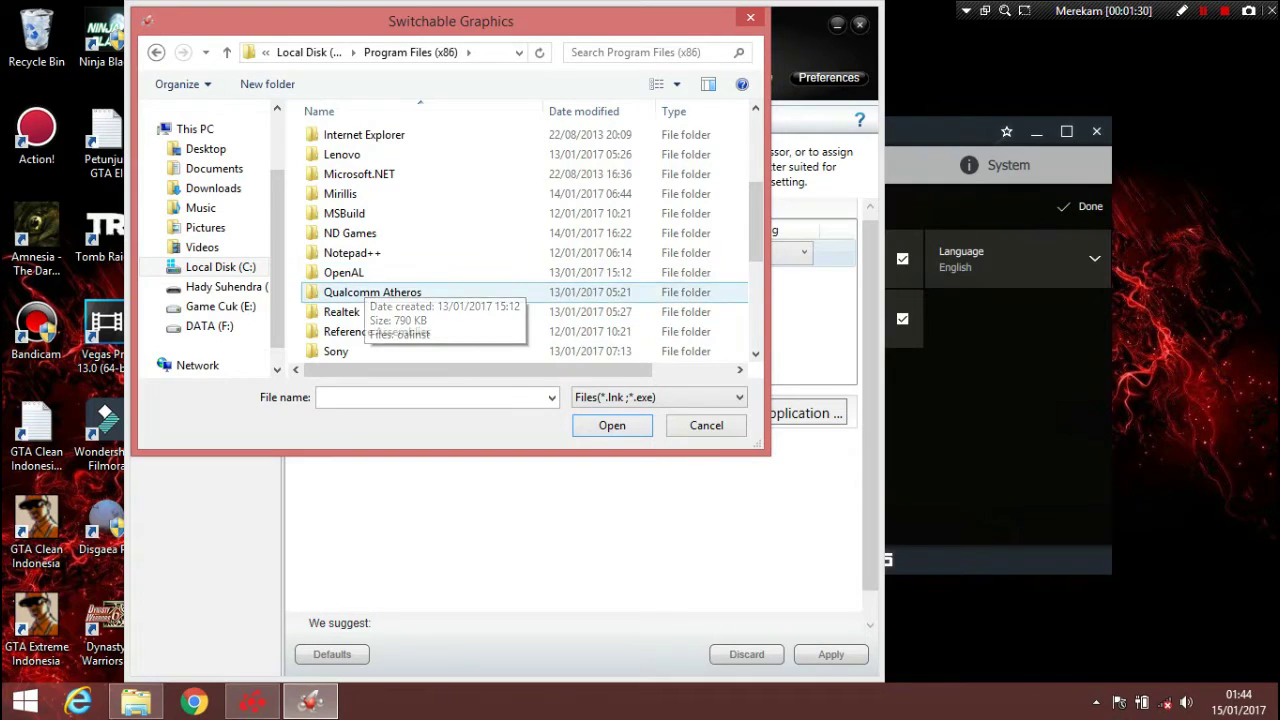
scroll(400, 331, down, 1)
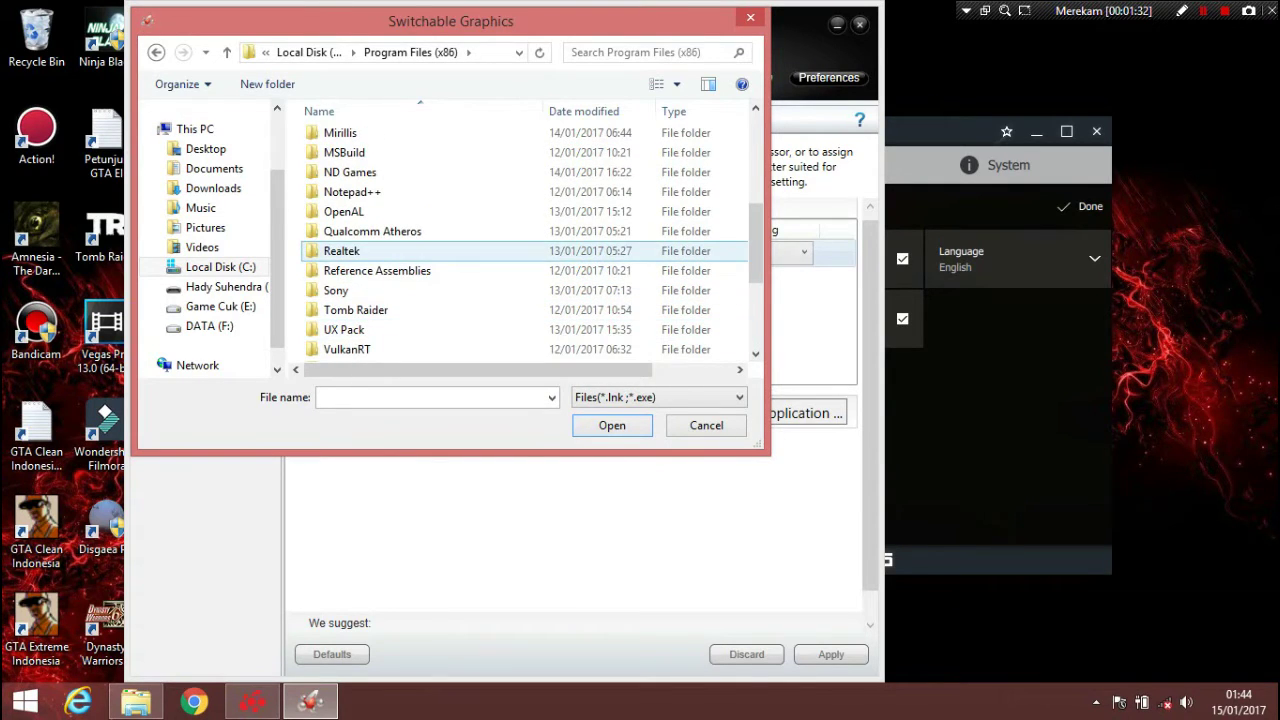
scroll(400, 232, up, 1)
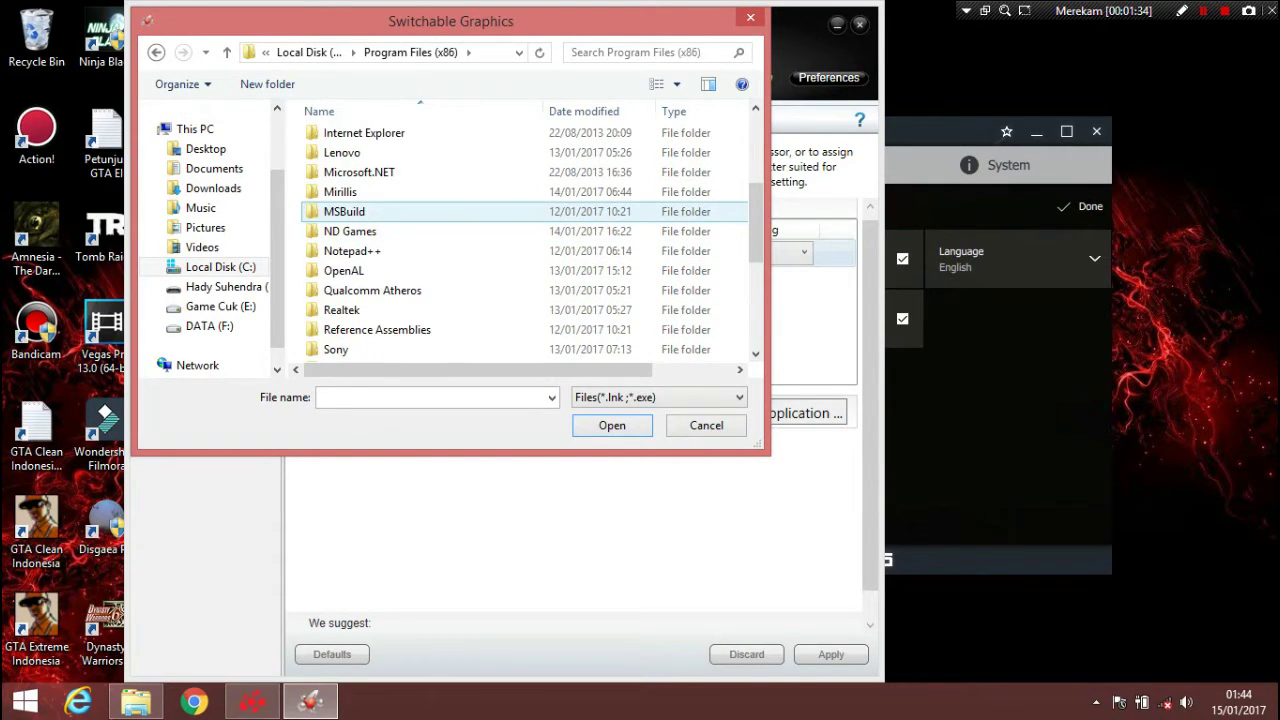
scroll(400, 231, up, 2)
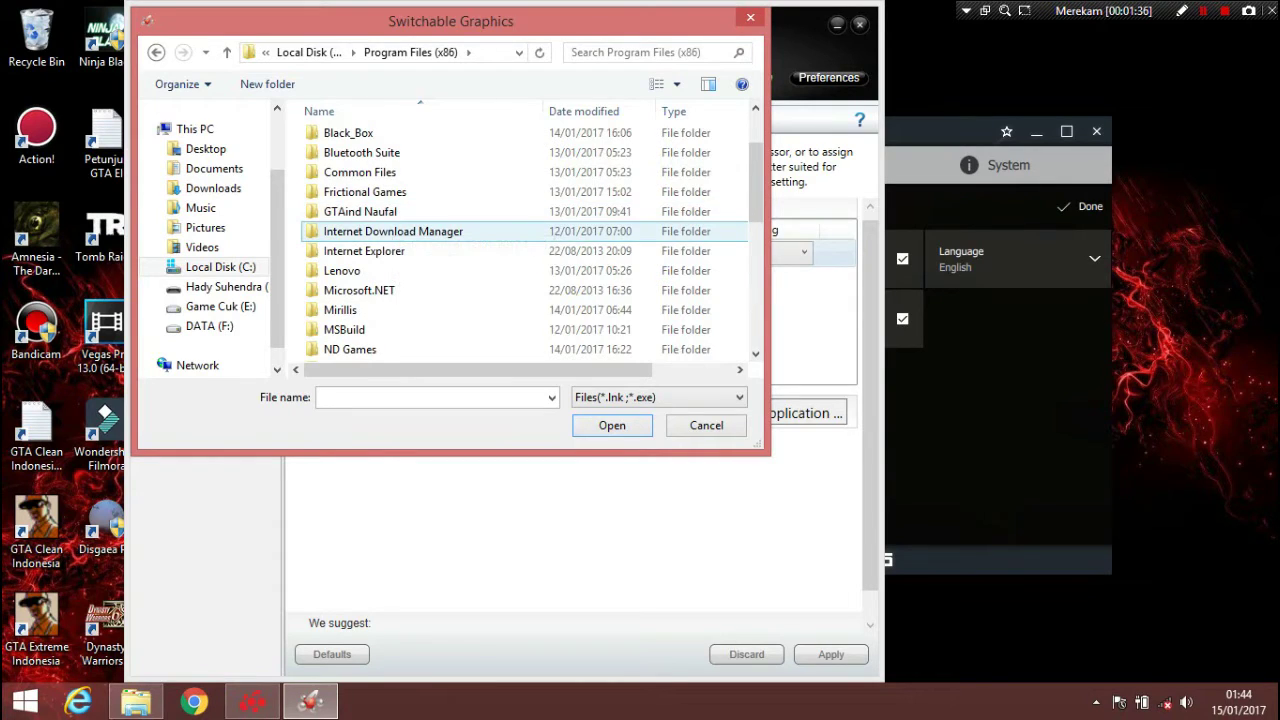
scroll(400, 231, down, 2)
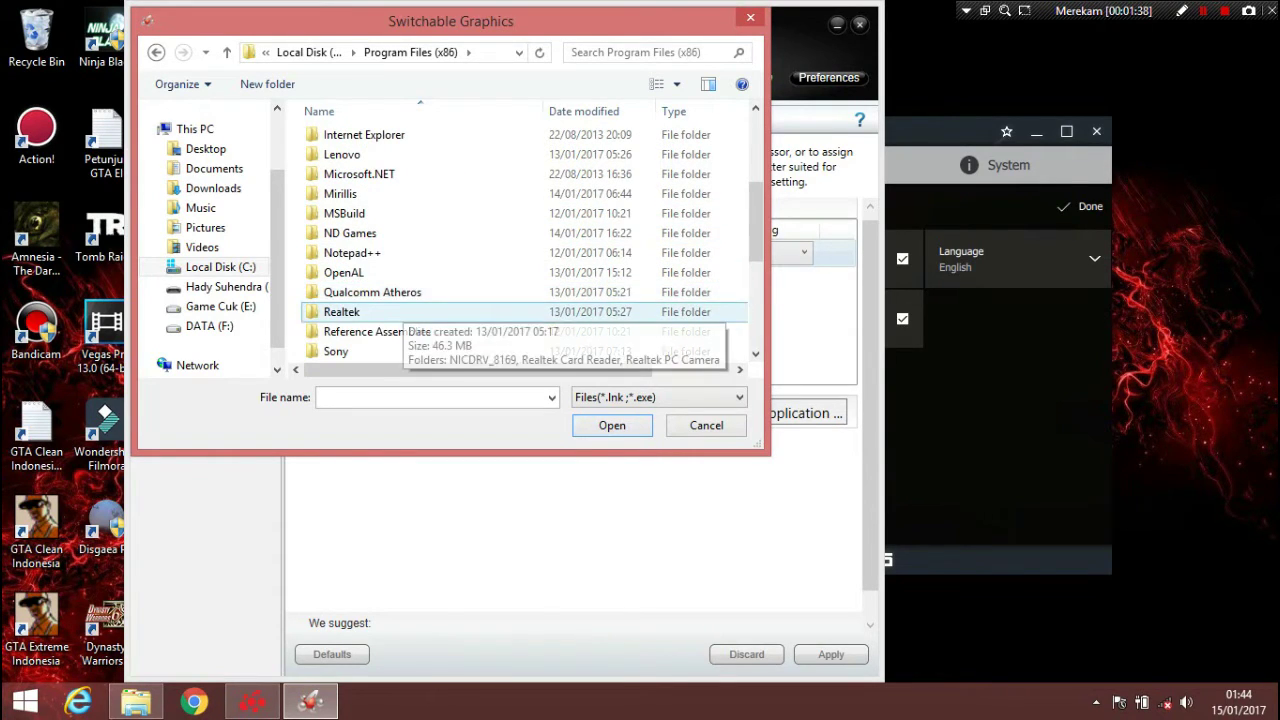
double_click(350, 233)
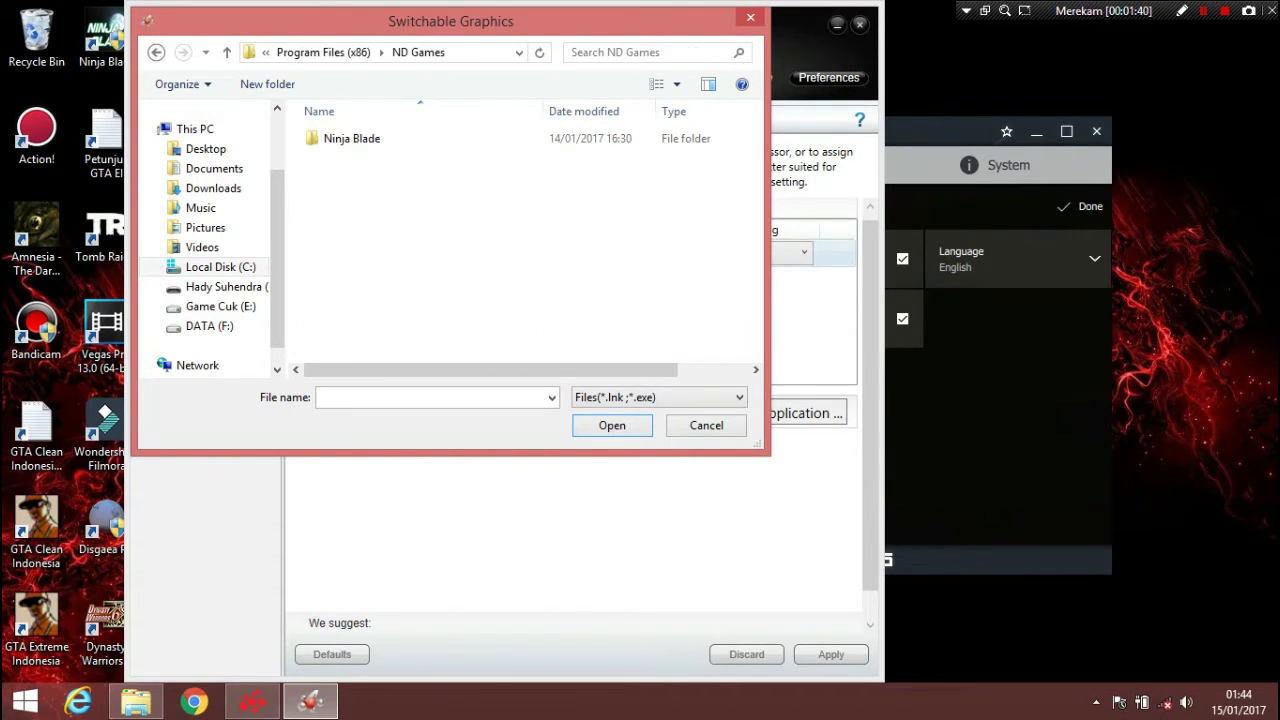
double_click(350, 138)
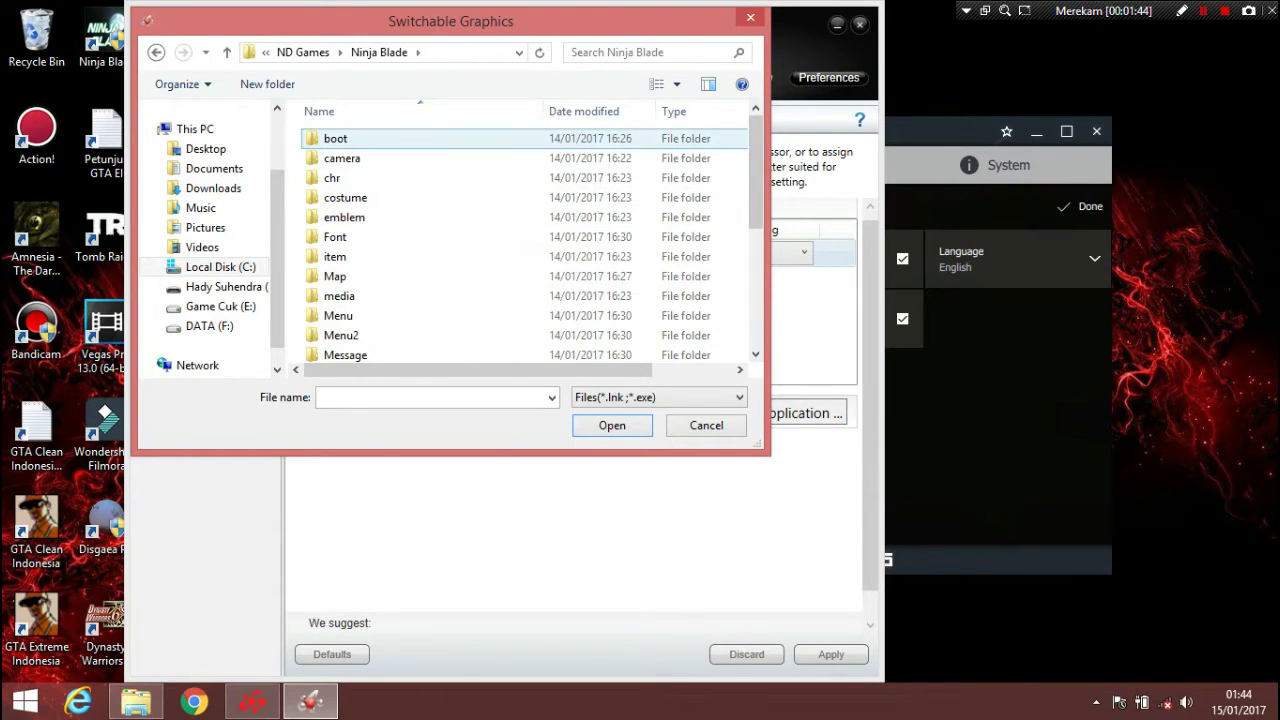
scroll(520, 245, down, 2)
scroll(520, 245, down, 2)
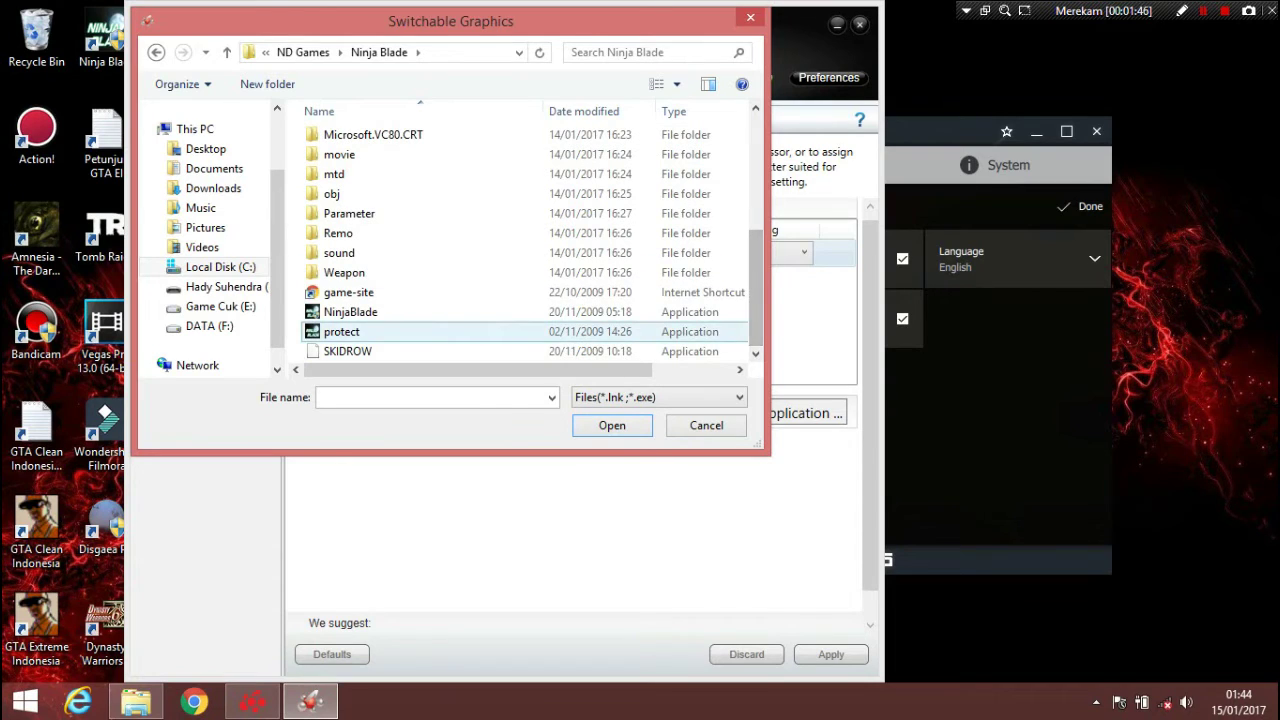
double_click(450, 312)
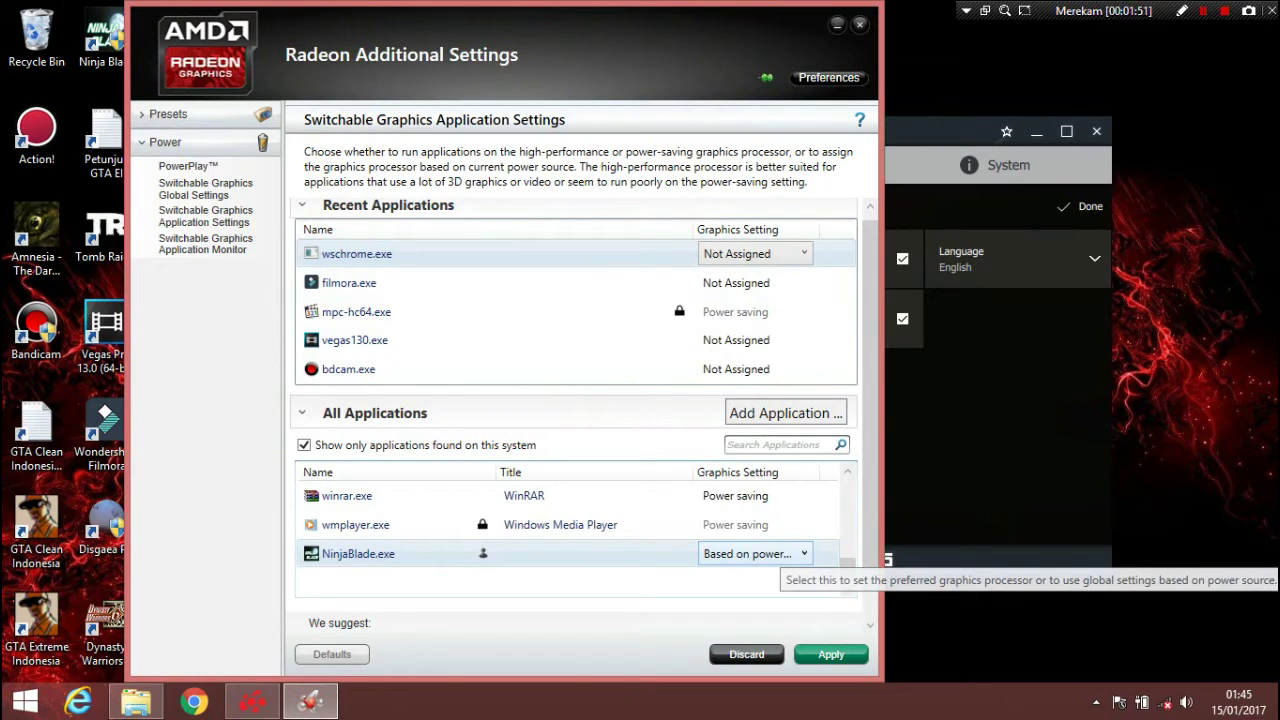
Assign NinjaBlade.exe the High performance graphics setting, apply it, and close Radeon Additional Settings.
click(755, 553)
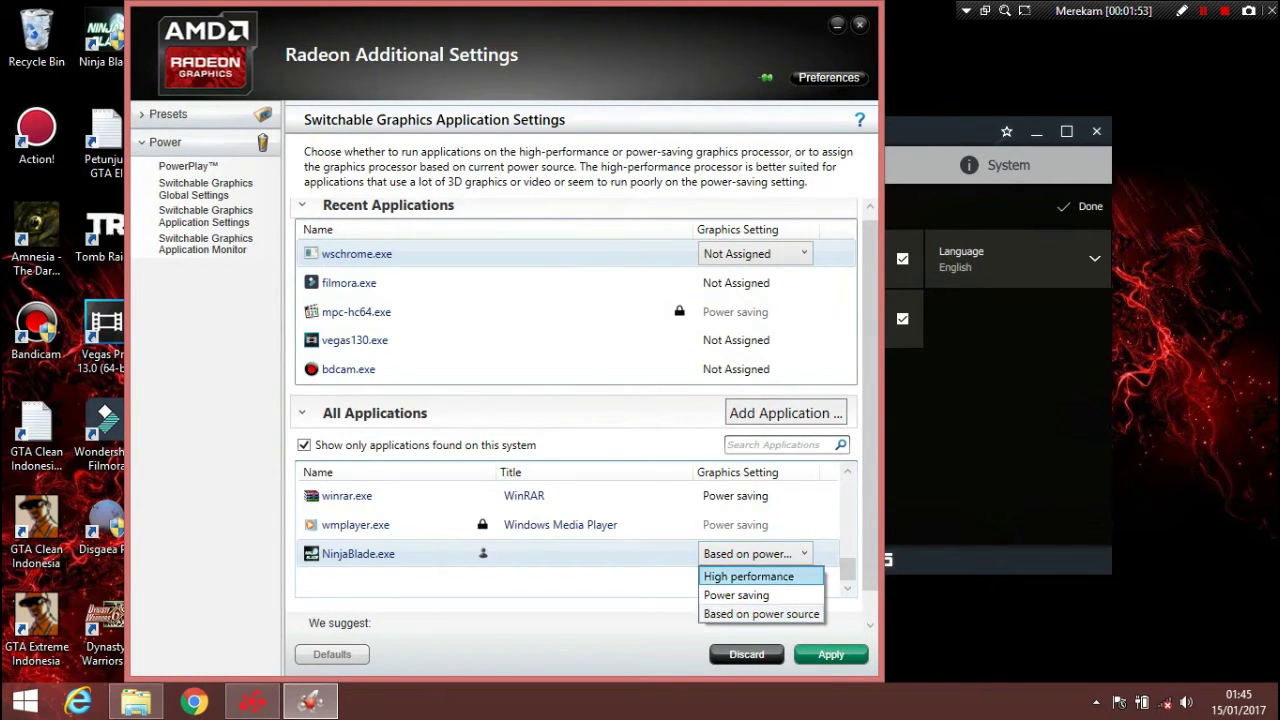
click(748, 576)
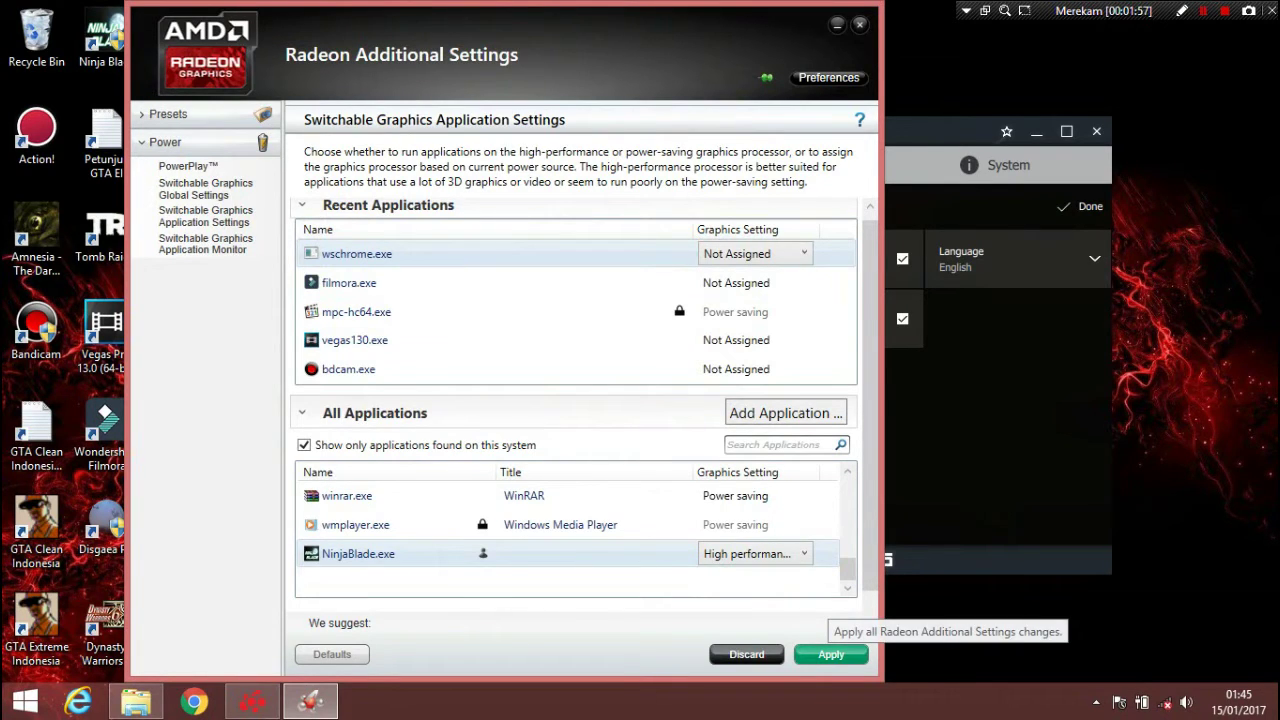
click(831, 654)
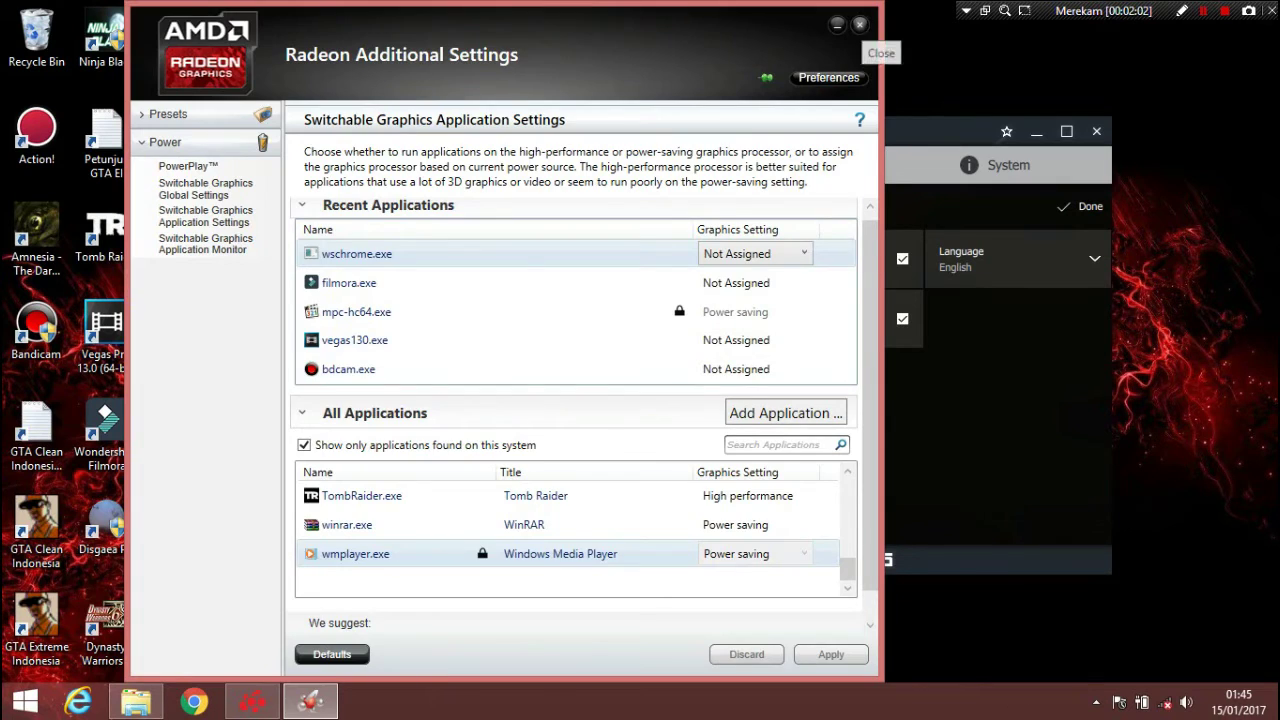
click(859, 24)
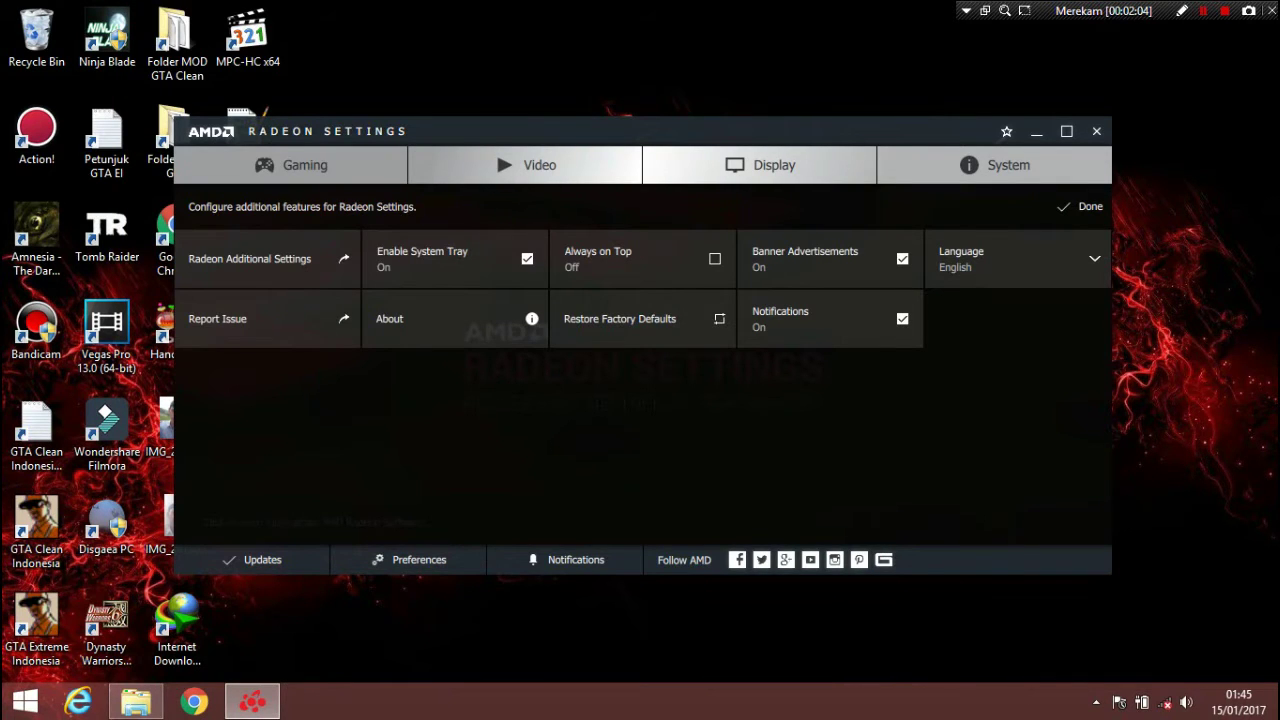
Open the NinjaBlade gaming profile and set Texture Filtering Quality to Performance for the AMD Radeon R5 Graphics.
click(290, 165)
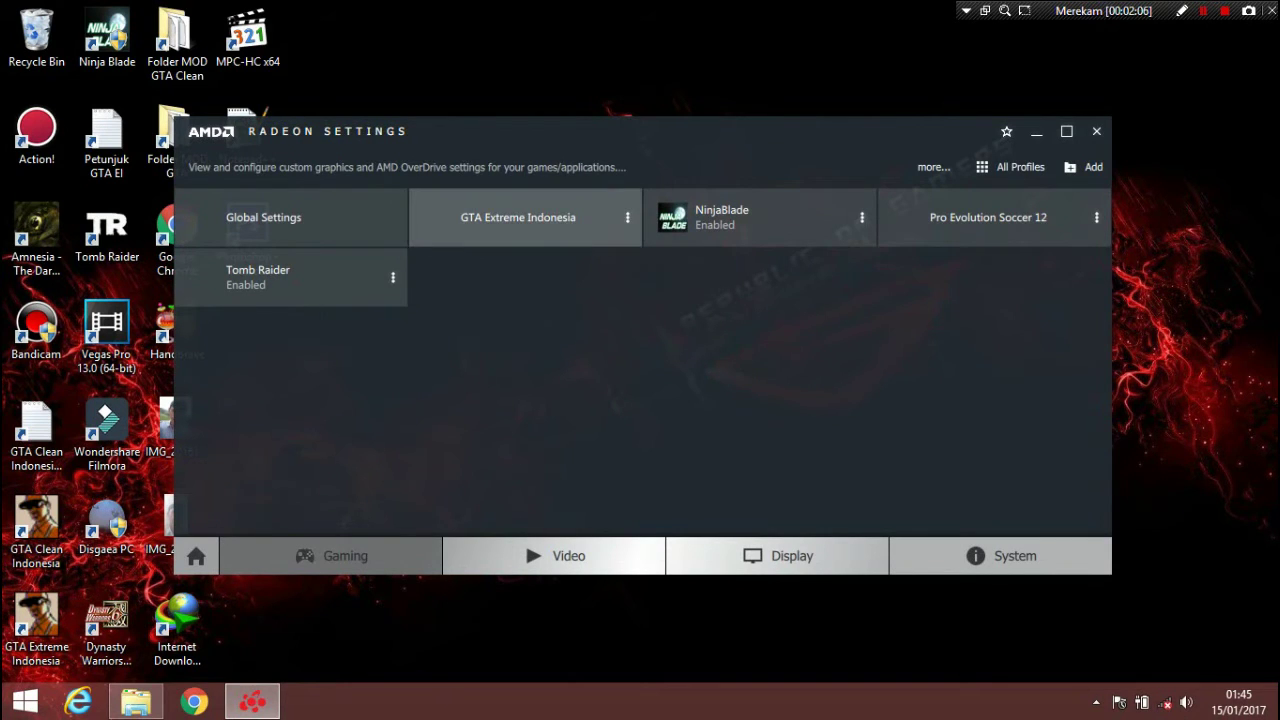
click(760, 217)
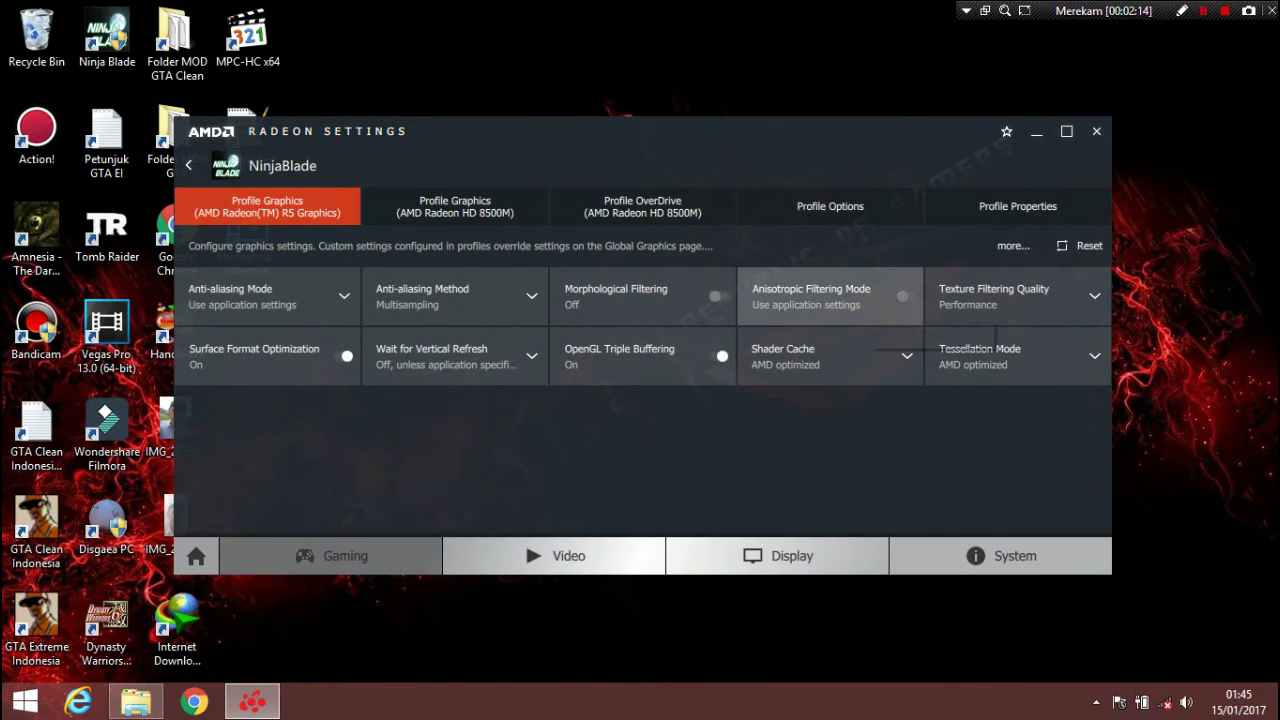
click(1017, 296)
click(1010, 397)
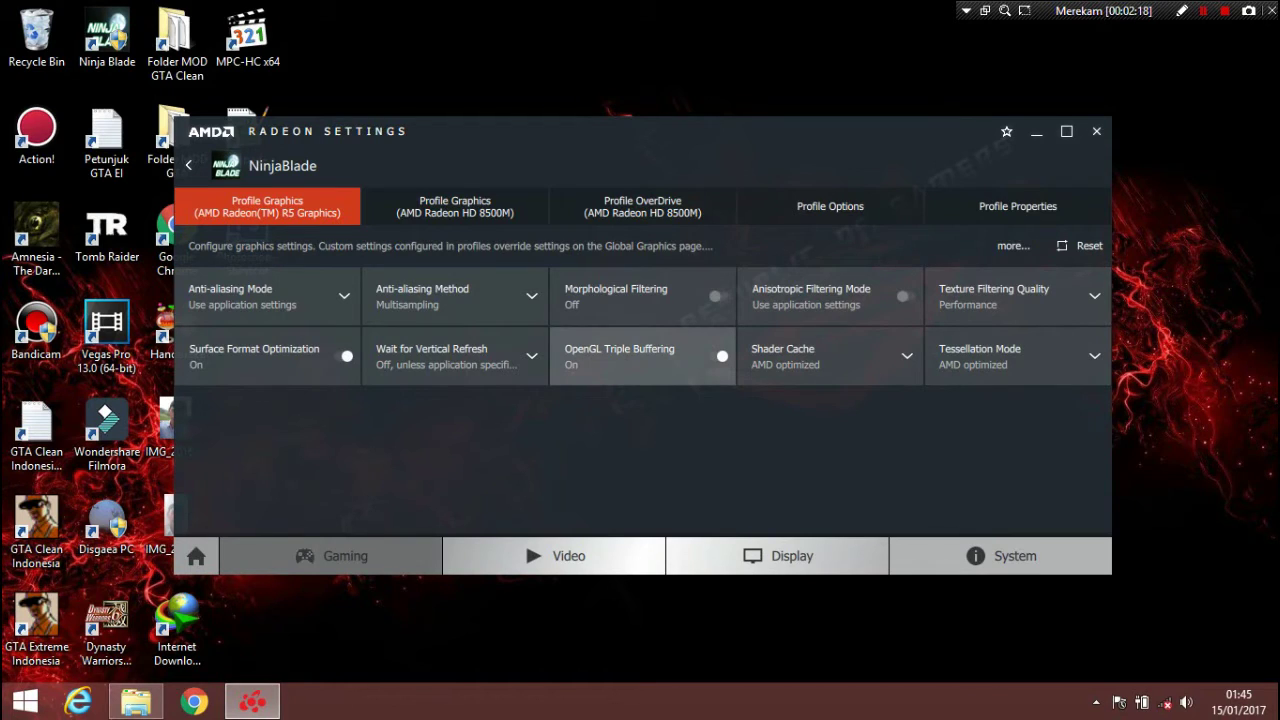
Review NinjaBlade's AMD Radeon HD 8500M graphics profile and its OverDrive clock and power controls, and close Radeon Settings.
click(454, 206)
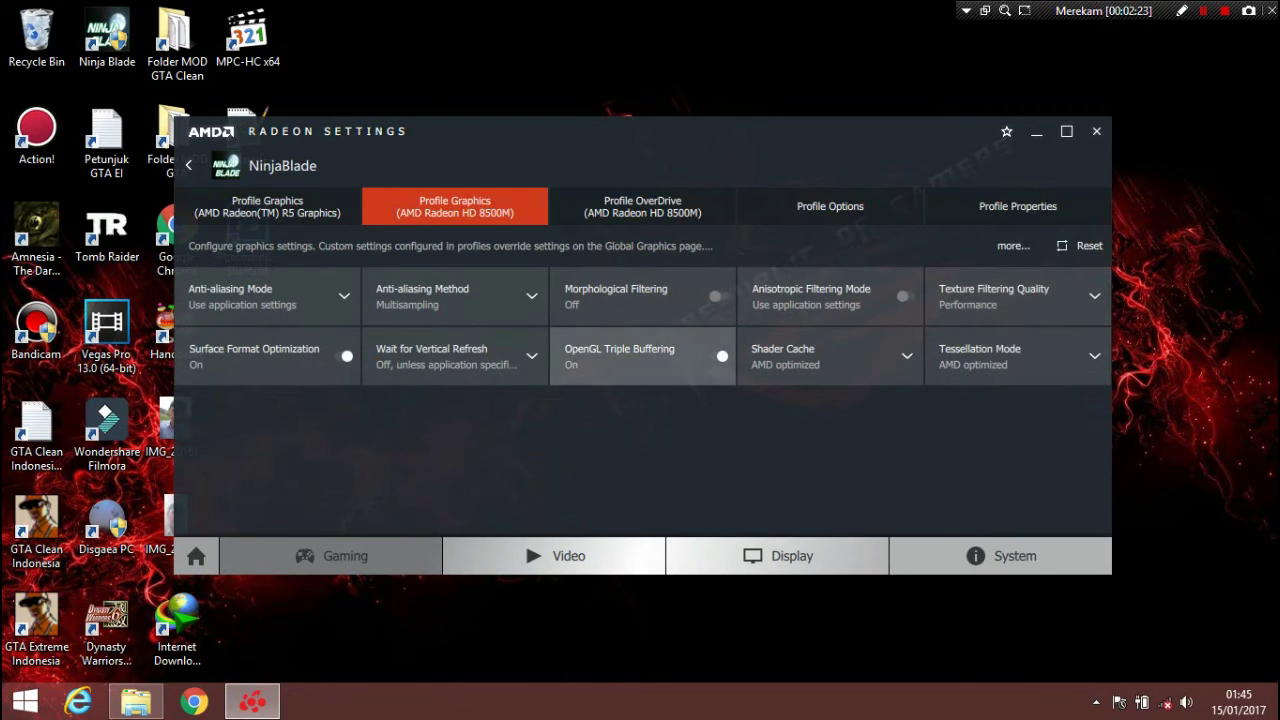
click(642, 206)
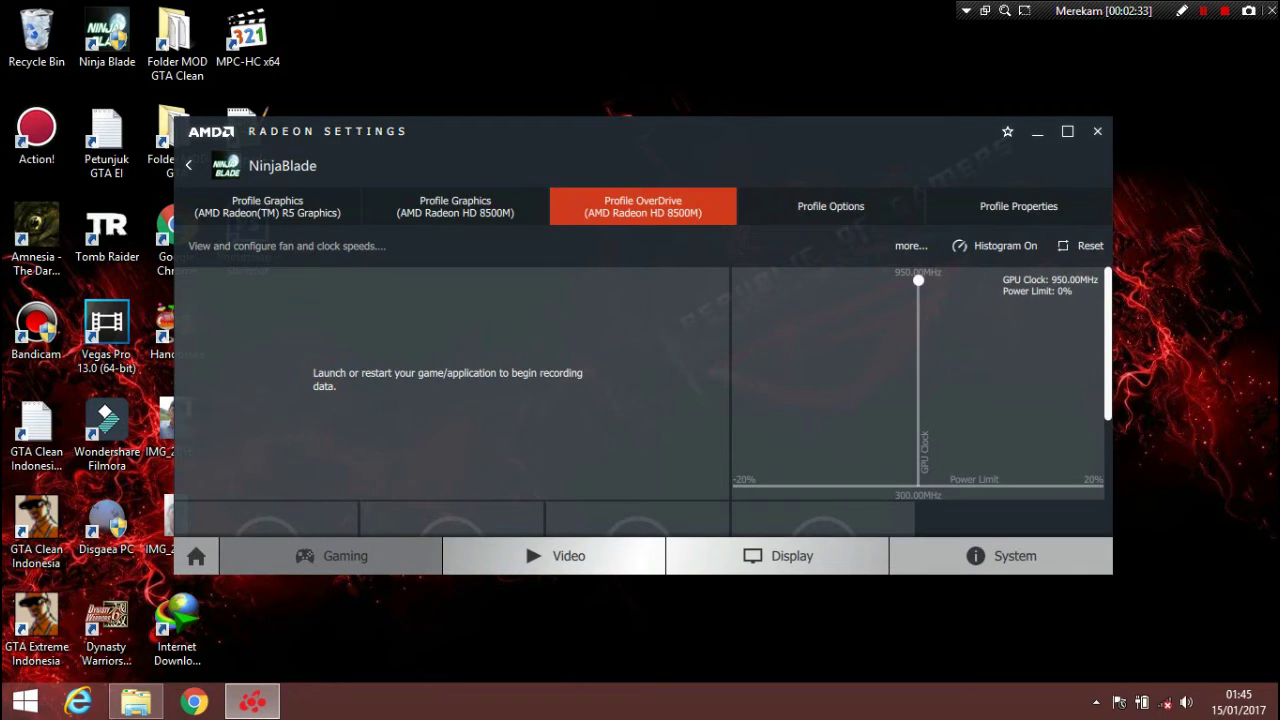
scroll(644, 400, down, 3)
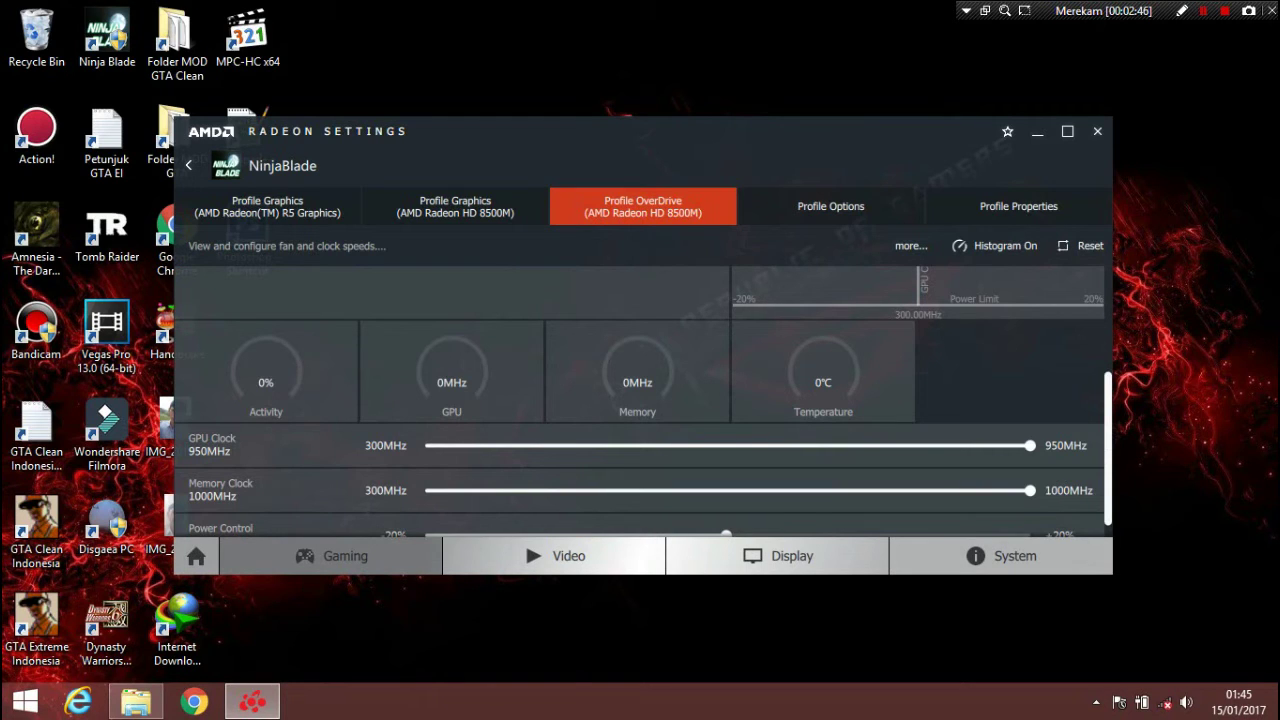
scroll(643, 405, down, 1)
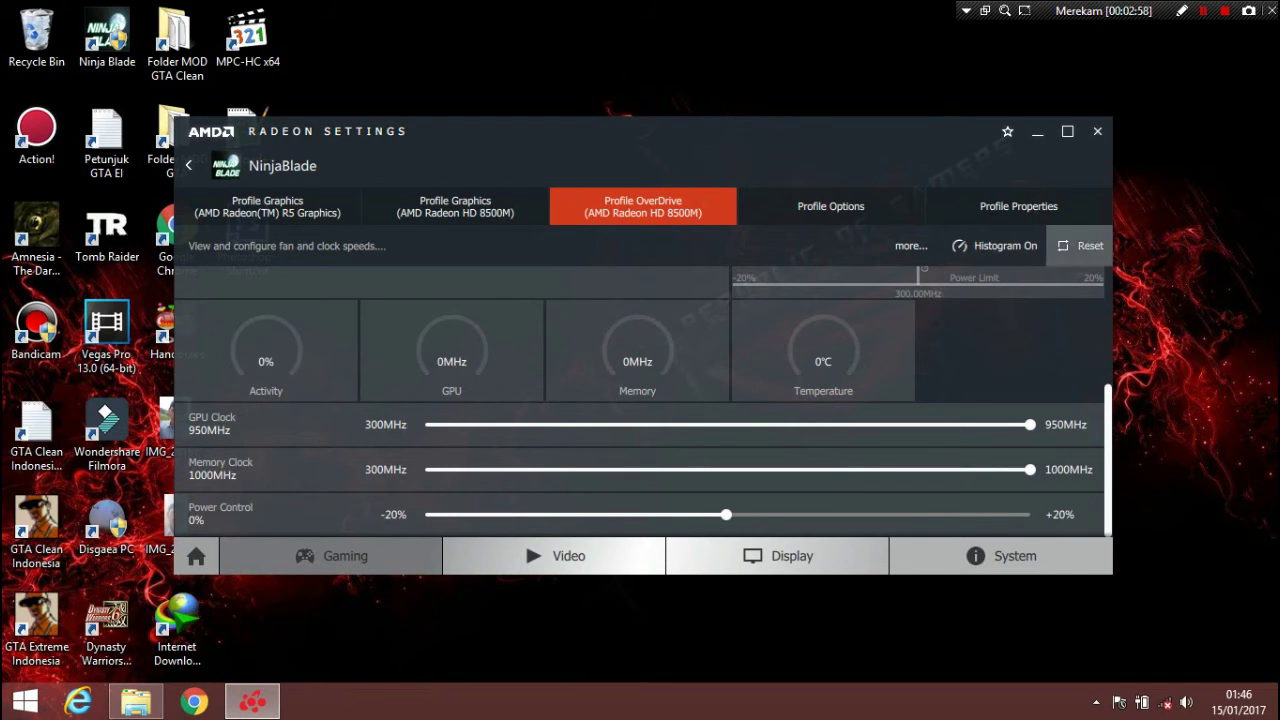
click(189, 165)
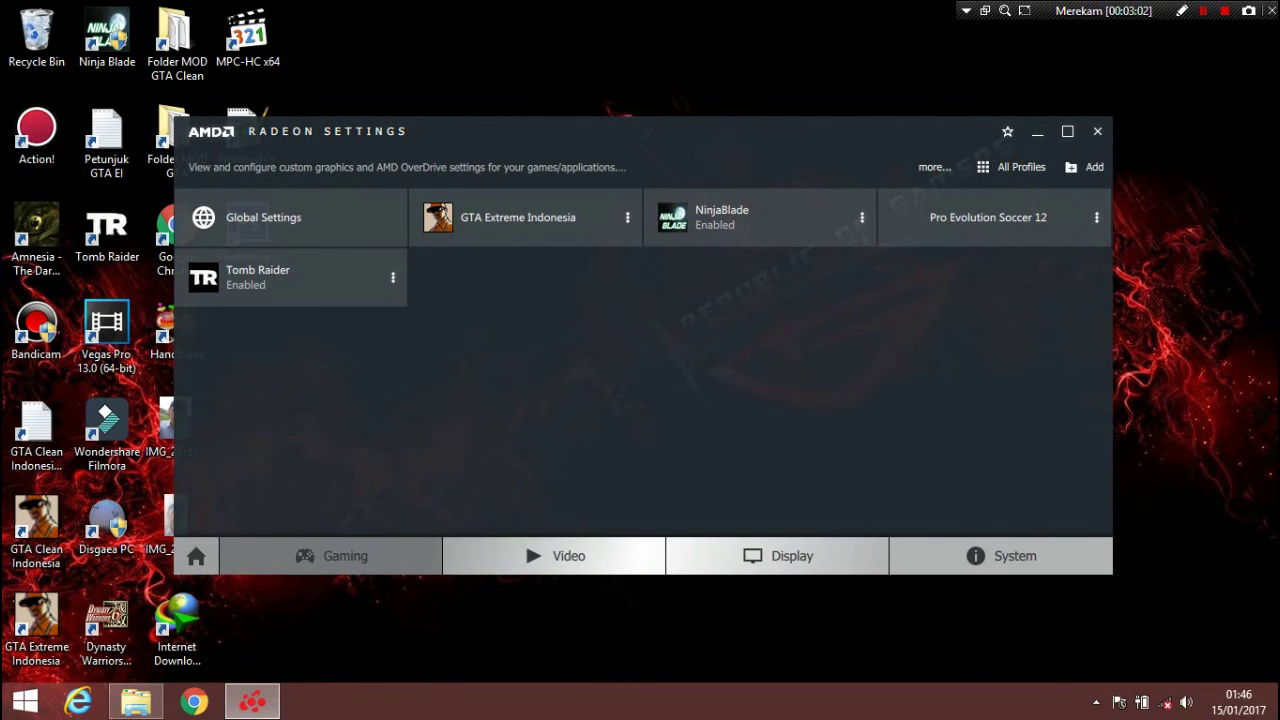
click(1097, 131)
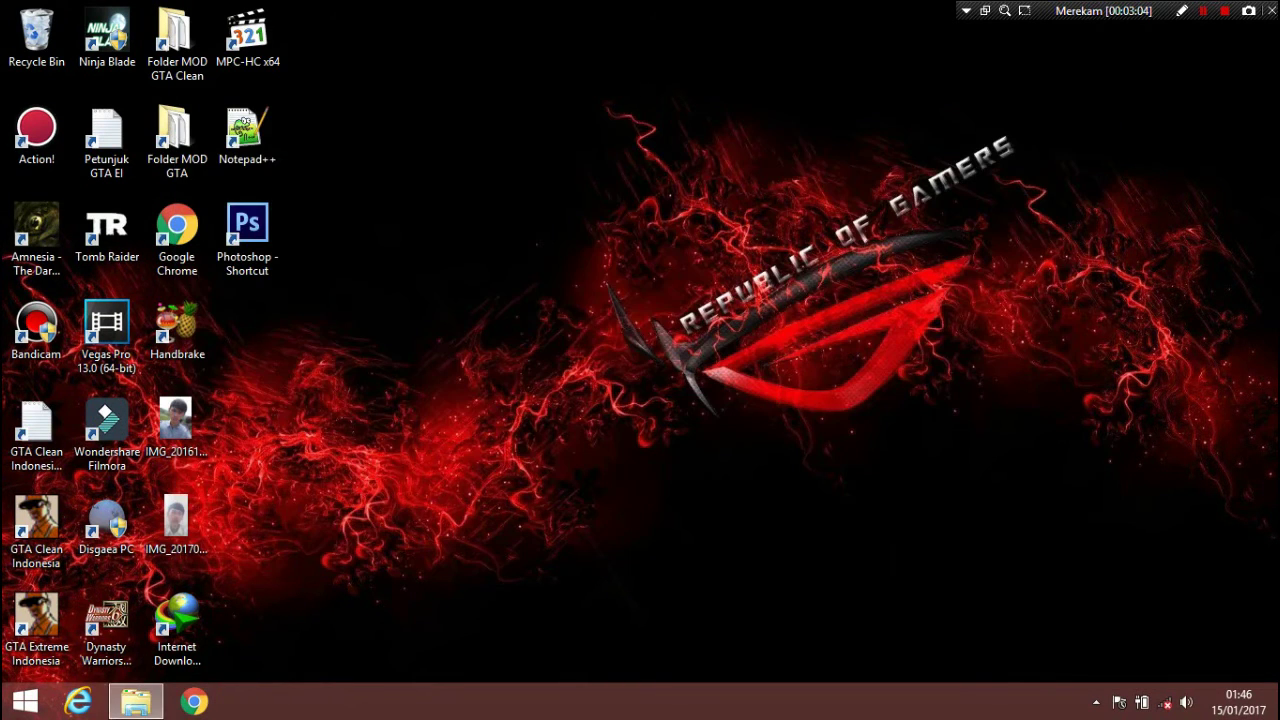
Open the advanced power settings of the High performance power plan in Windows Power Options.
click(1142, 702)
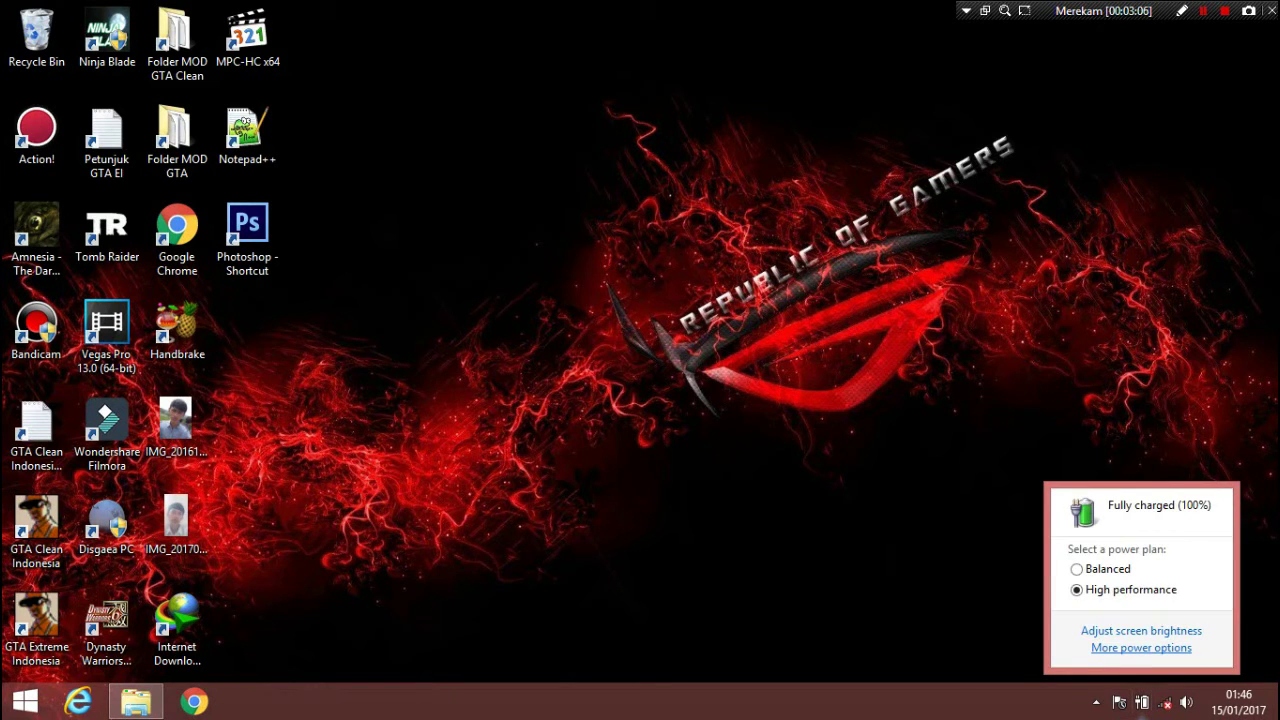
click(1141, 647)
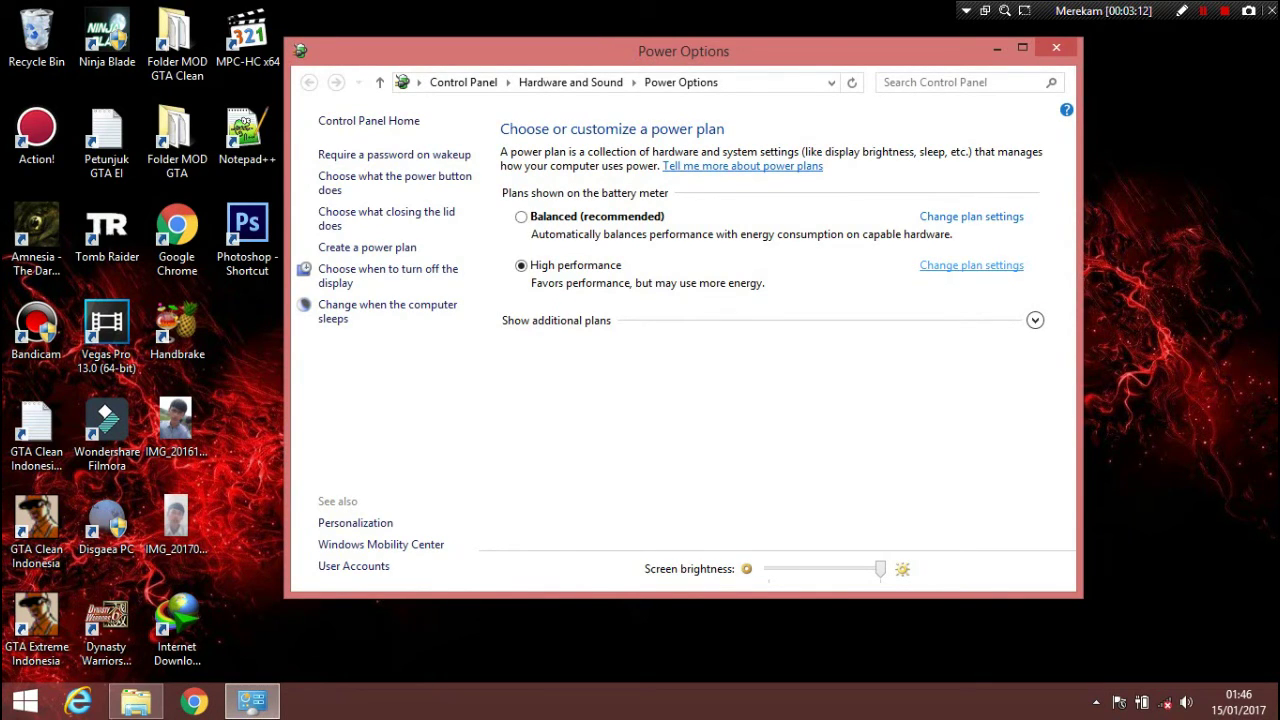
click(971, 265)
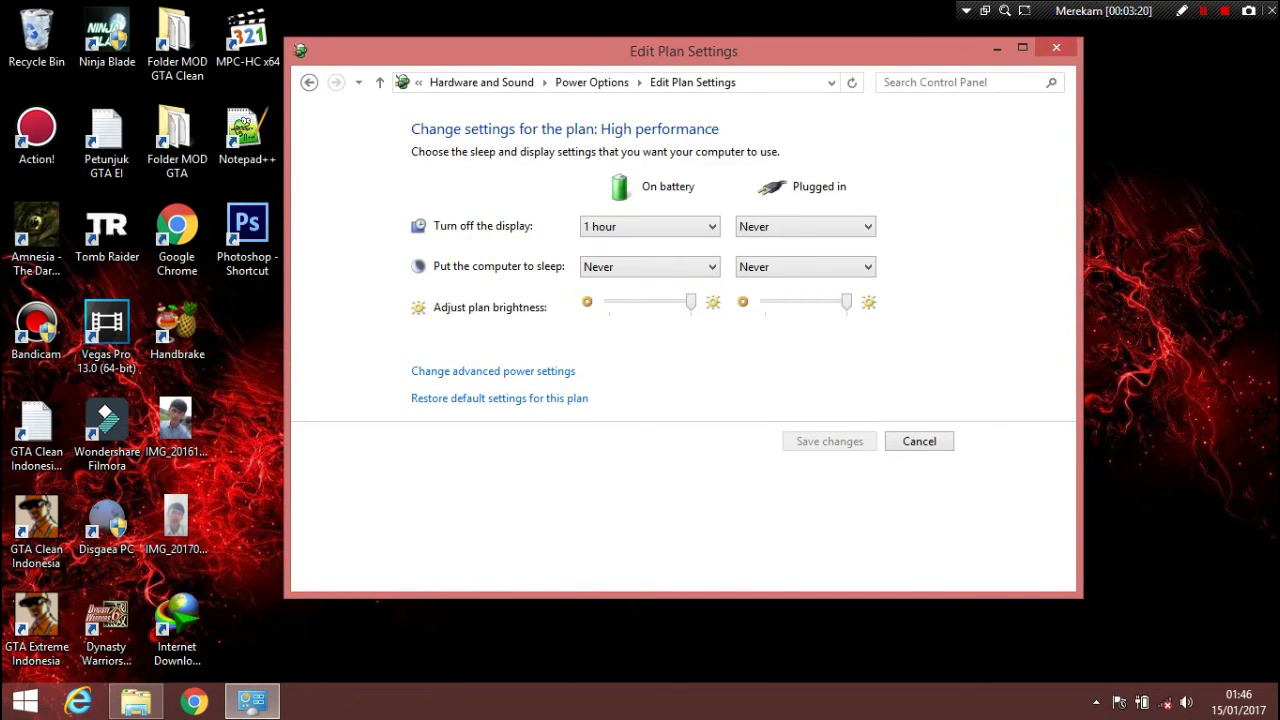
click(493, 371)
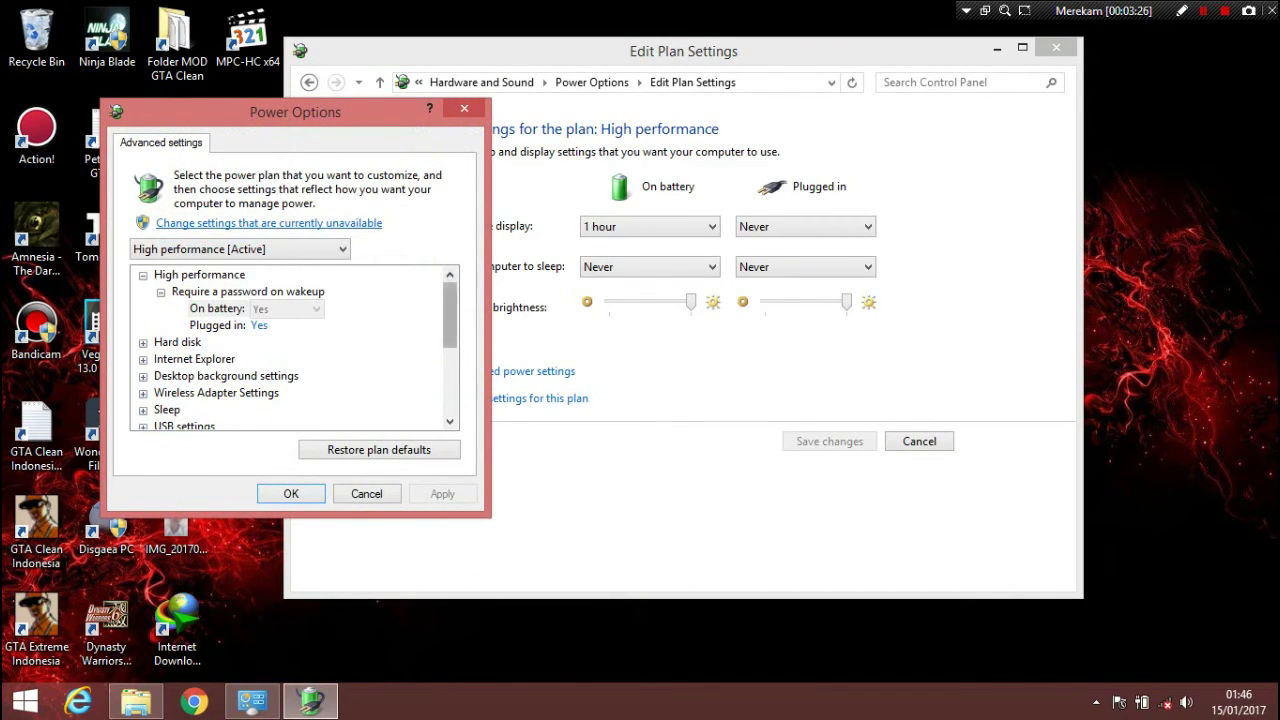
Set the Switchable Dynamic Graphics global settings to Maximize performance for both On battery and Plugged in.
drag(450, 314, 450, 380)
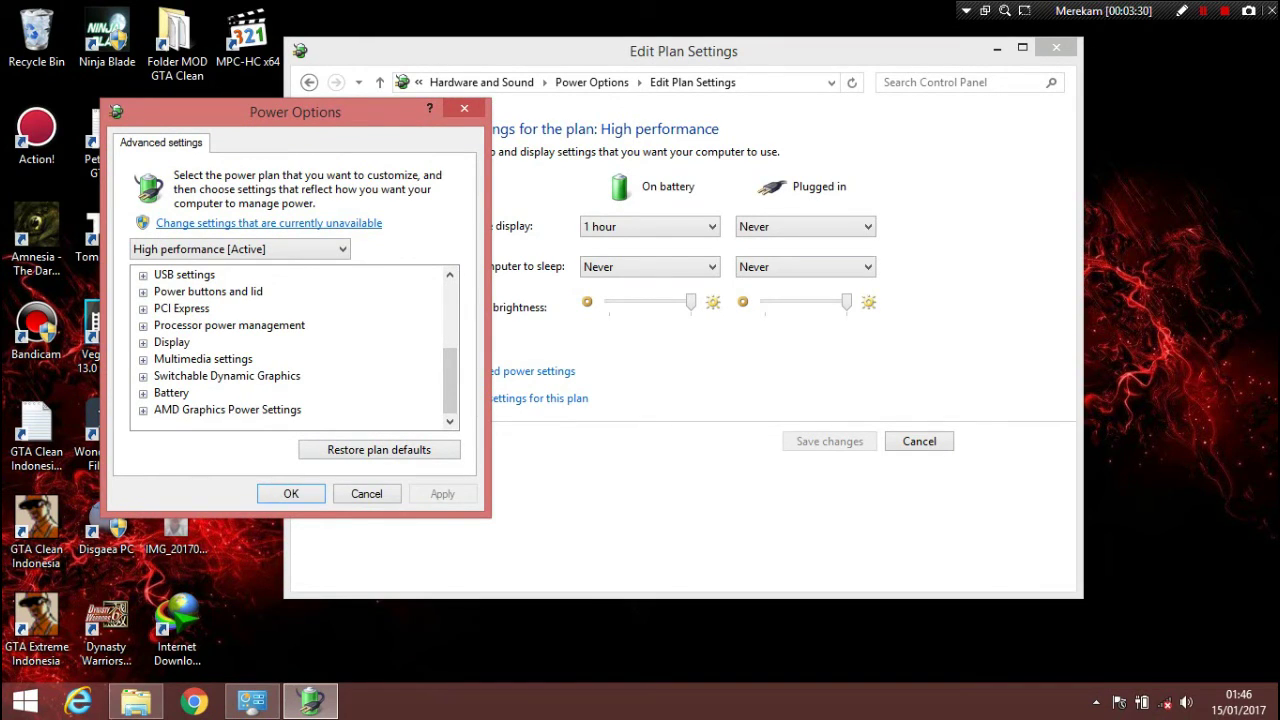
click(143, 376)
click(161, 393)
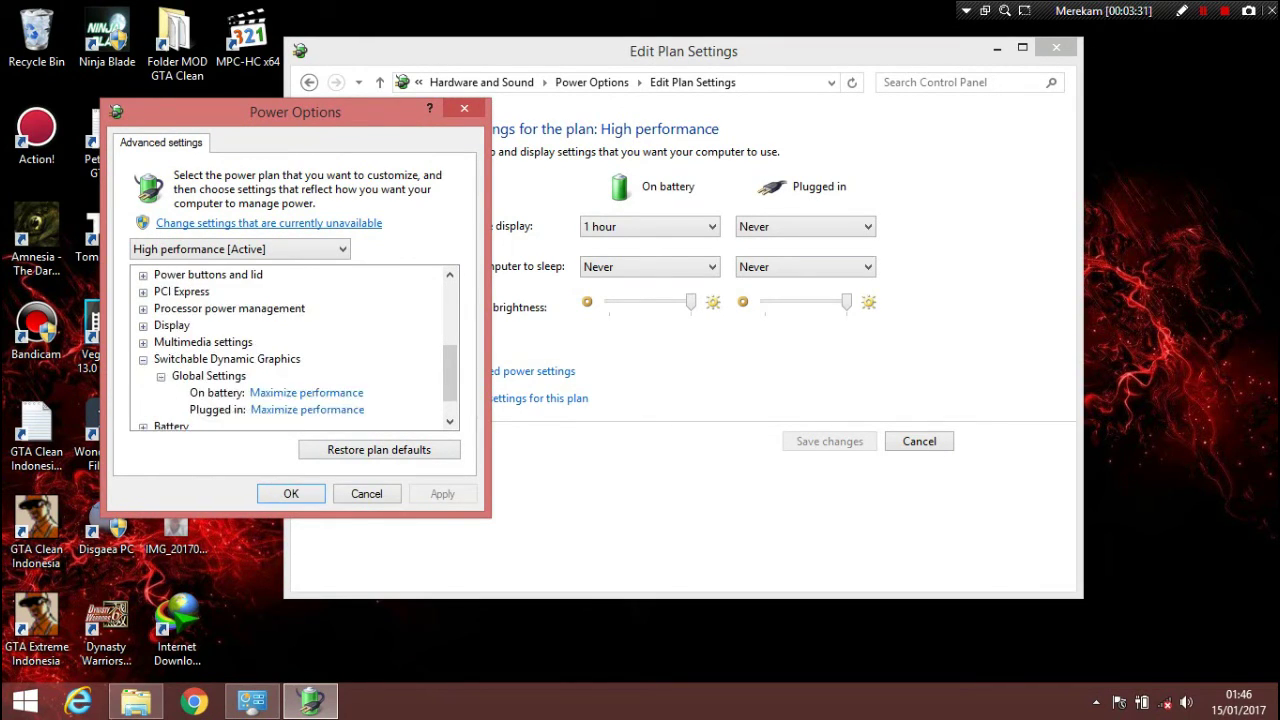
click(306, 392)
click(329, 393)
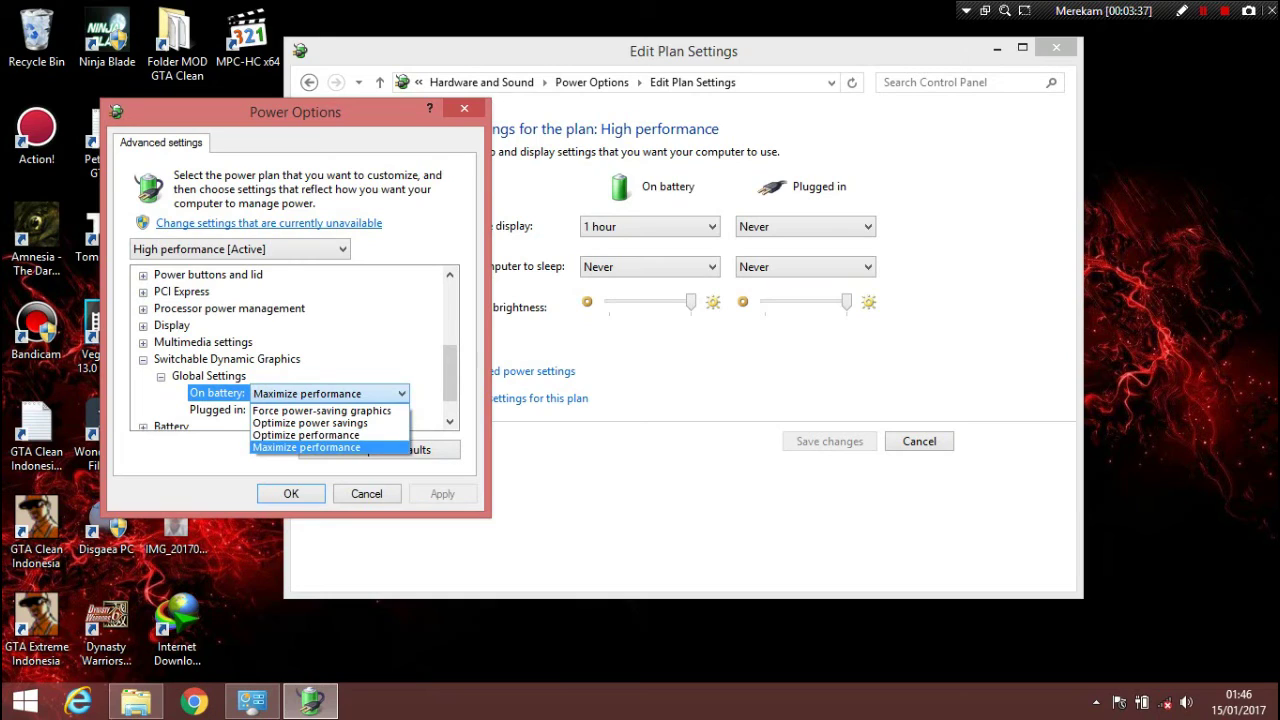
click(329, 447)
click(306, 409)
click(330, 409)
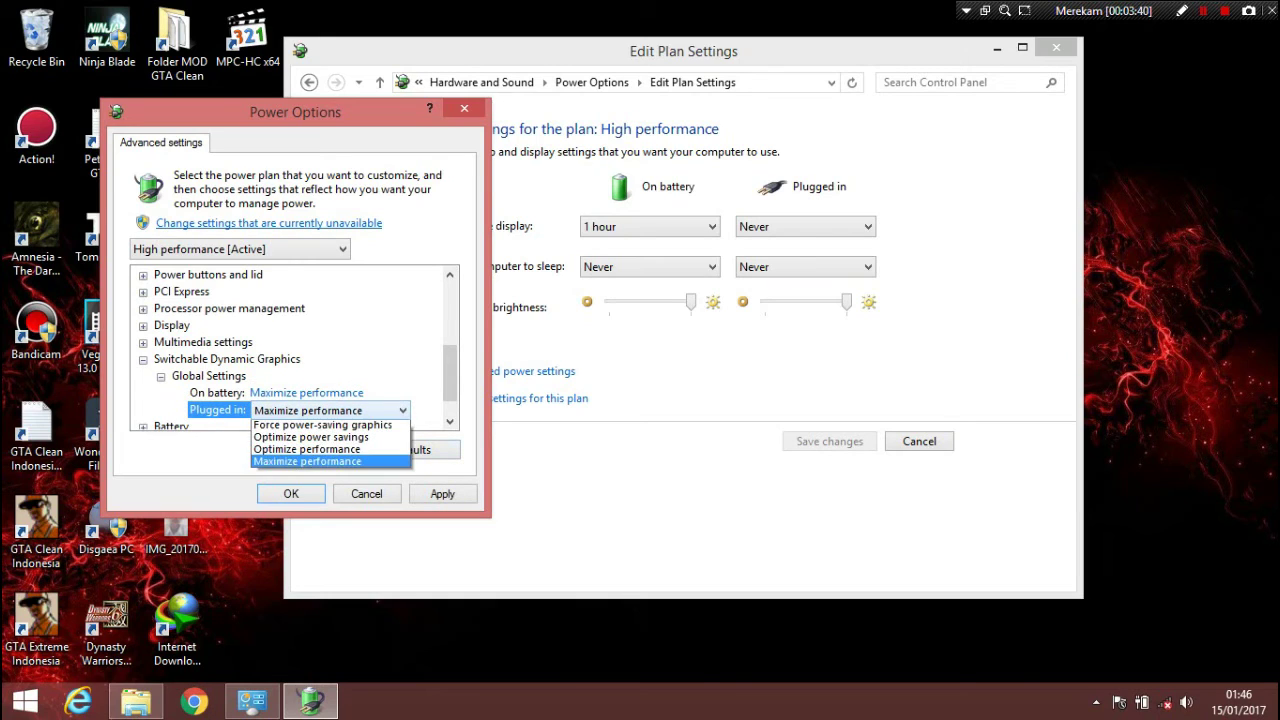
click(306, 463)
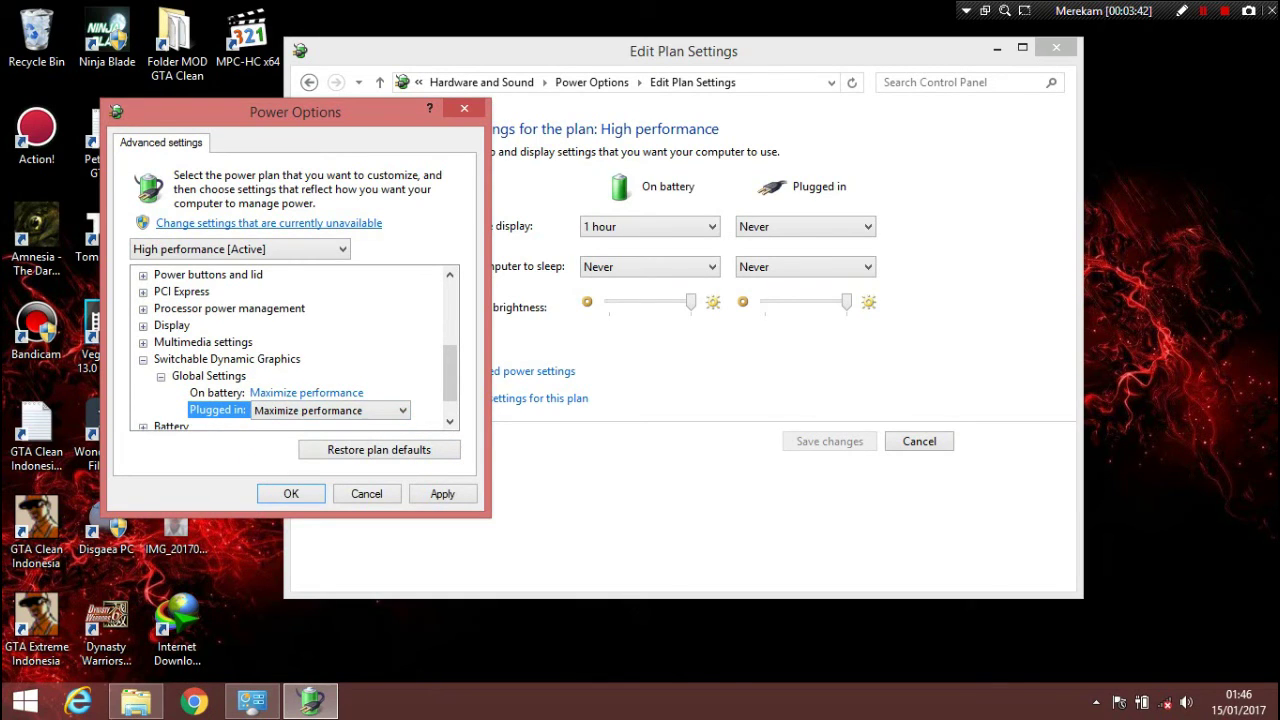
click(143, 359)
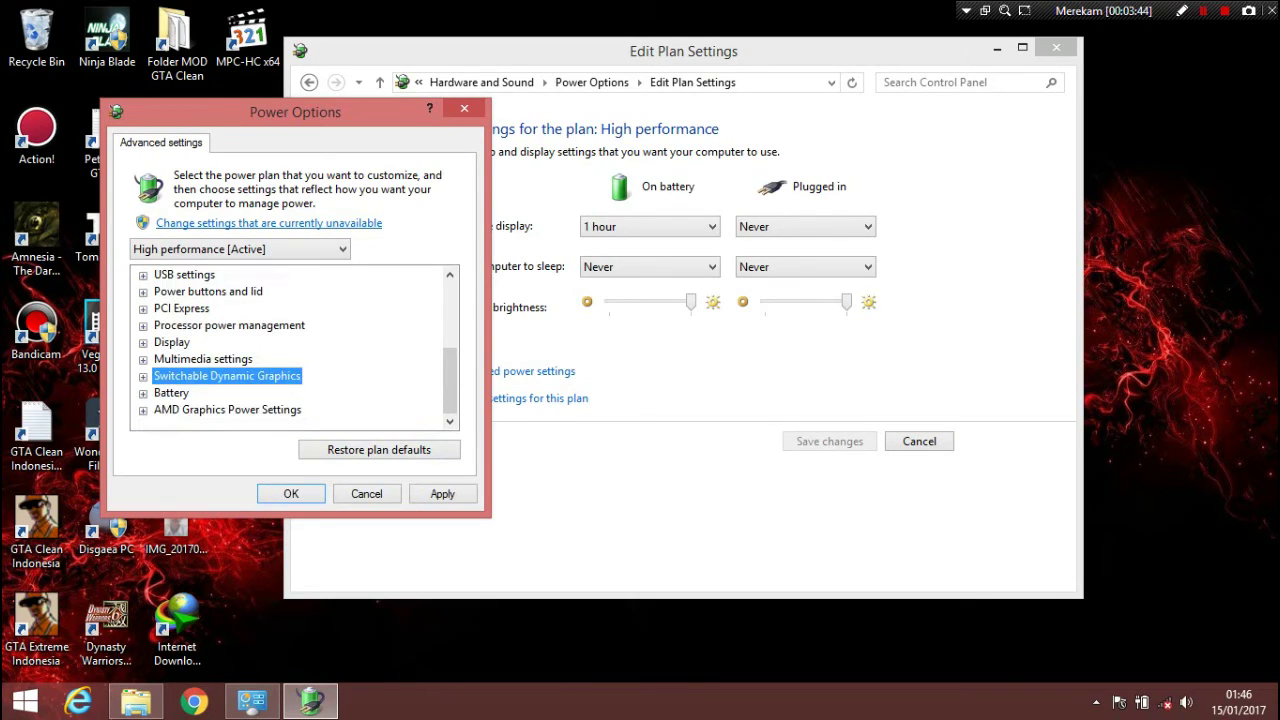
Set AMD Powerplay Settings under AMD Graphics Power Settings to Maximize Performance for both On battery and Plugged in.
click(143, 409)
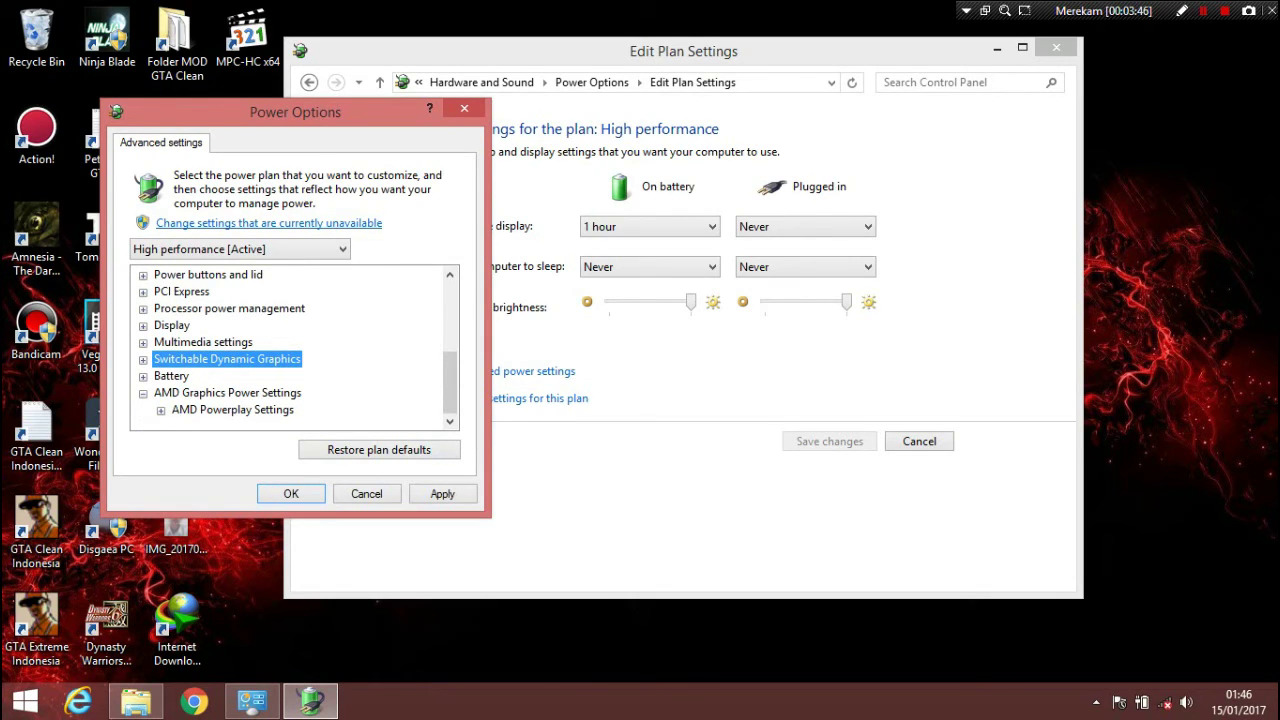
click(161, 410)
click(306, 392)
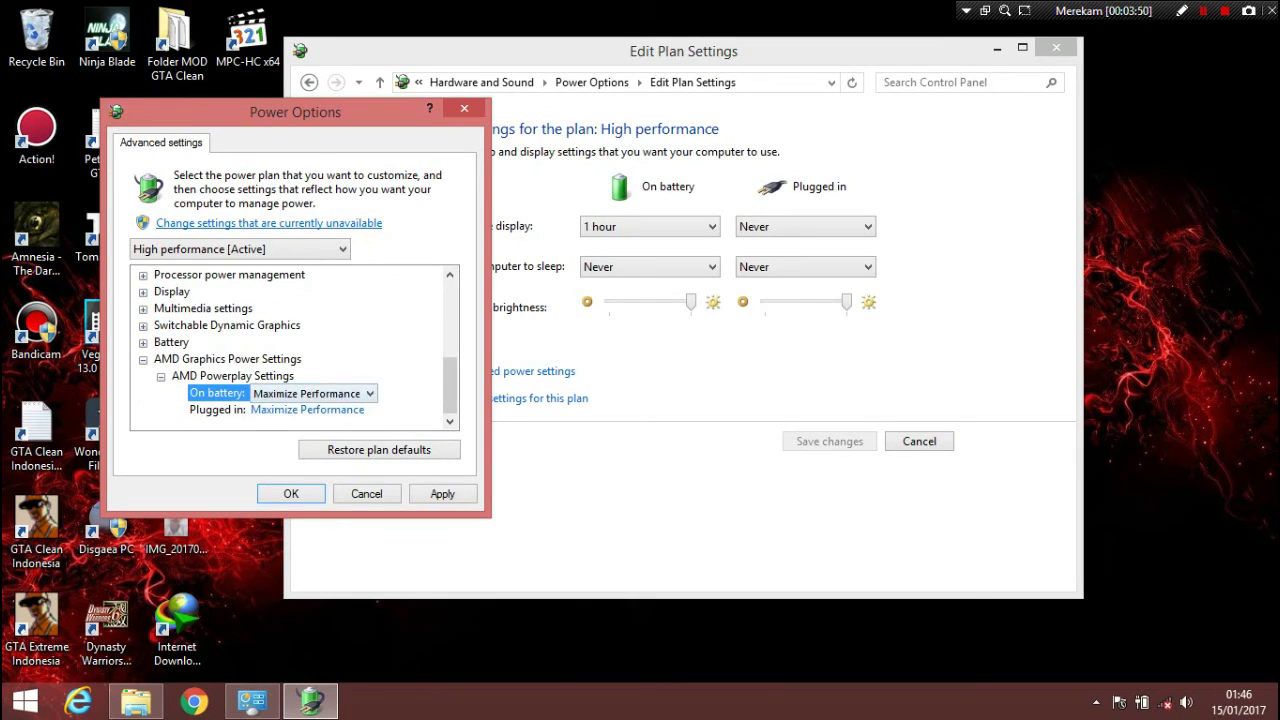
click(310, 393)
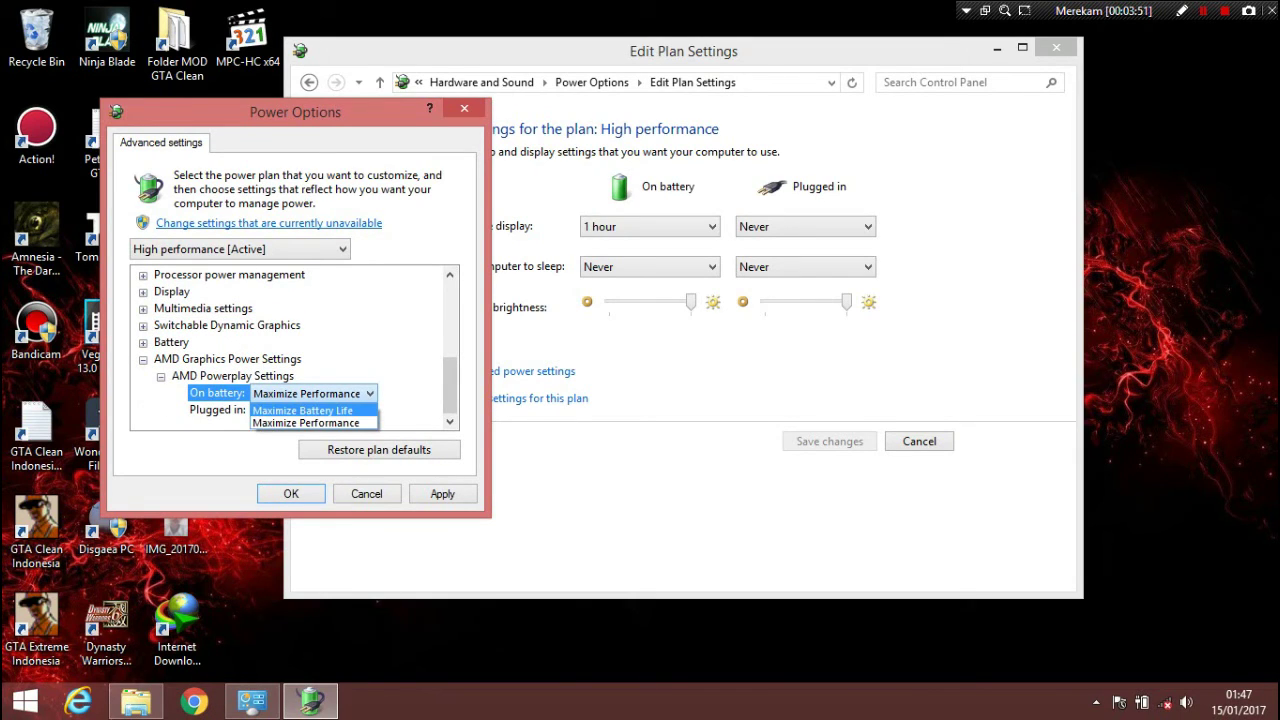
click(306, 422)
click(306, 409)
click(310, 410)
click(306, 439)
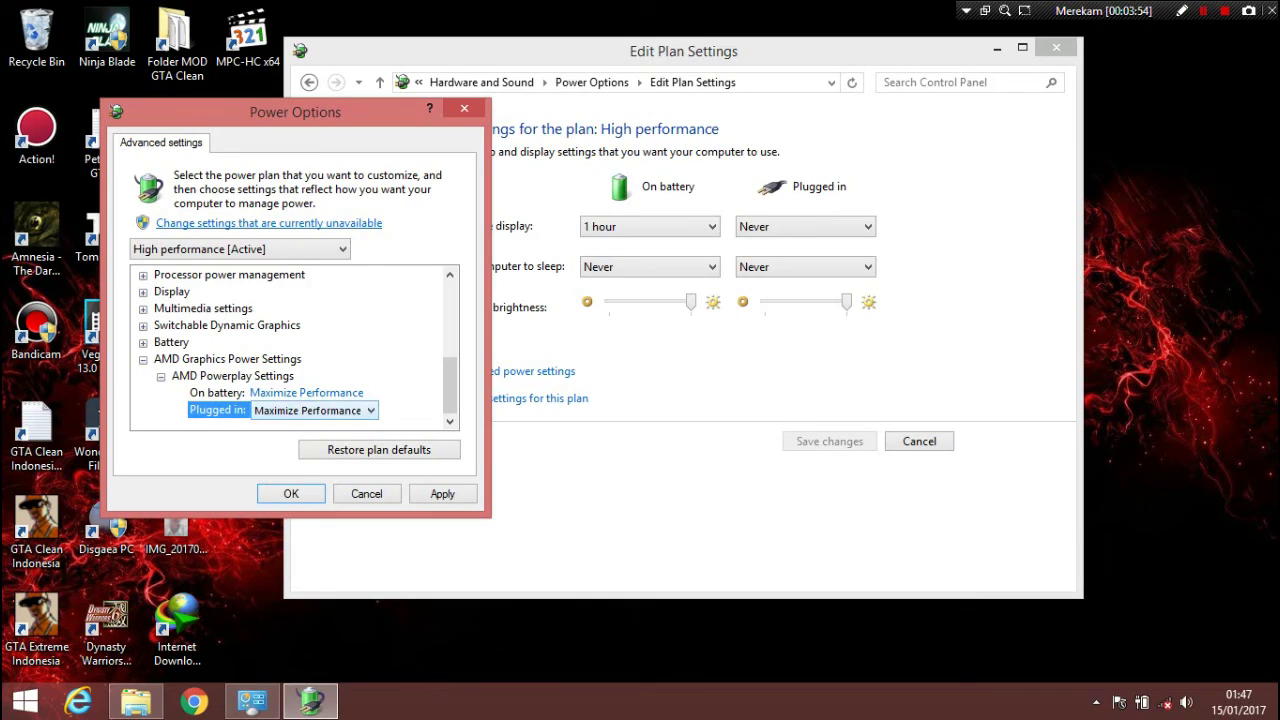
Apply the advanced power settings and close the Power Options dialog and the plan settings window.
click(442, 493)
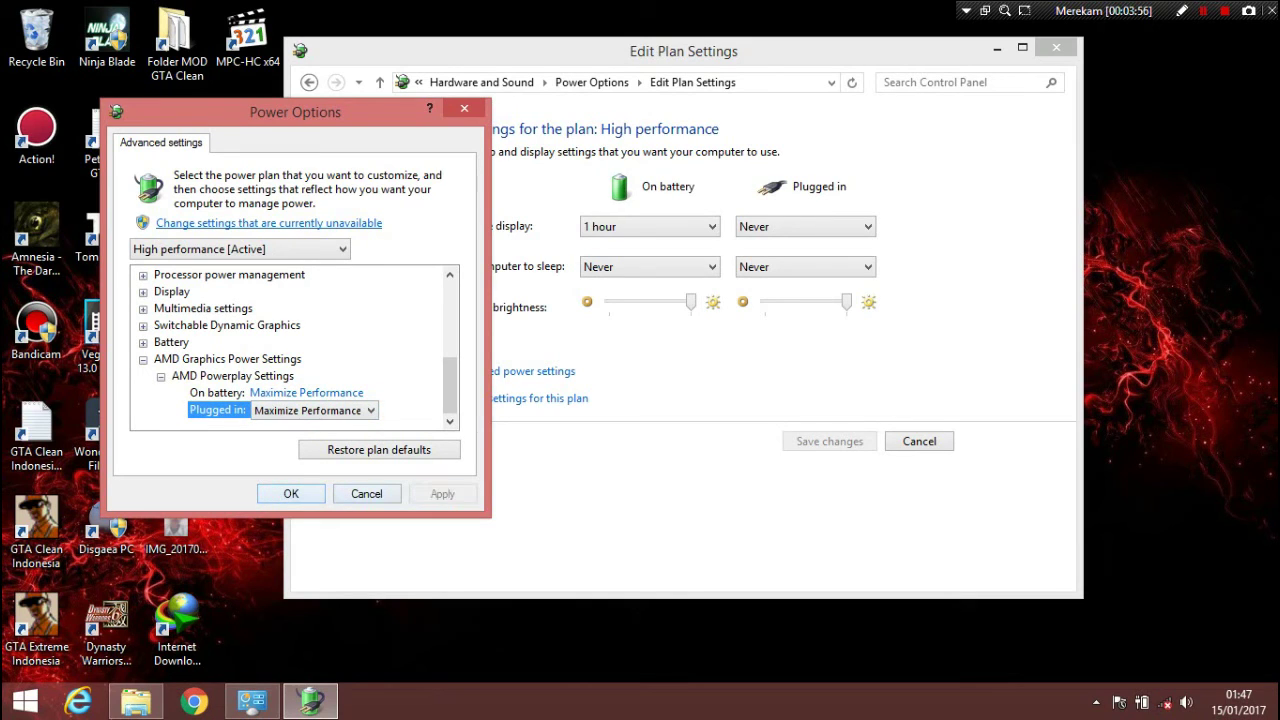
key(Return)
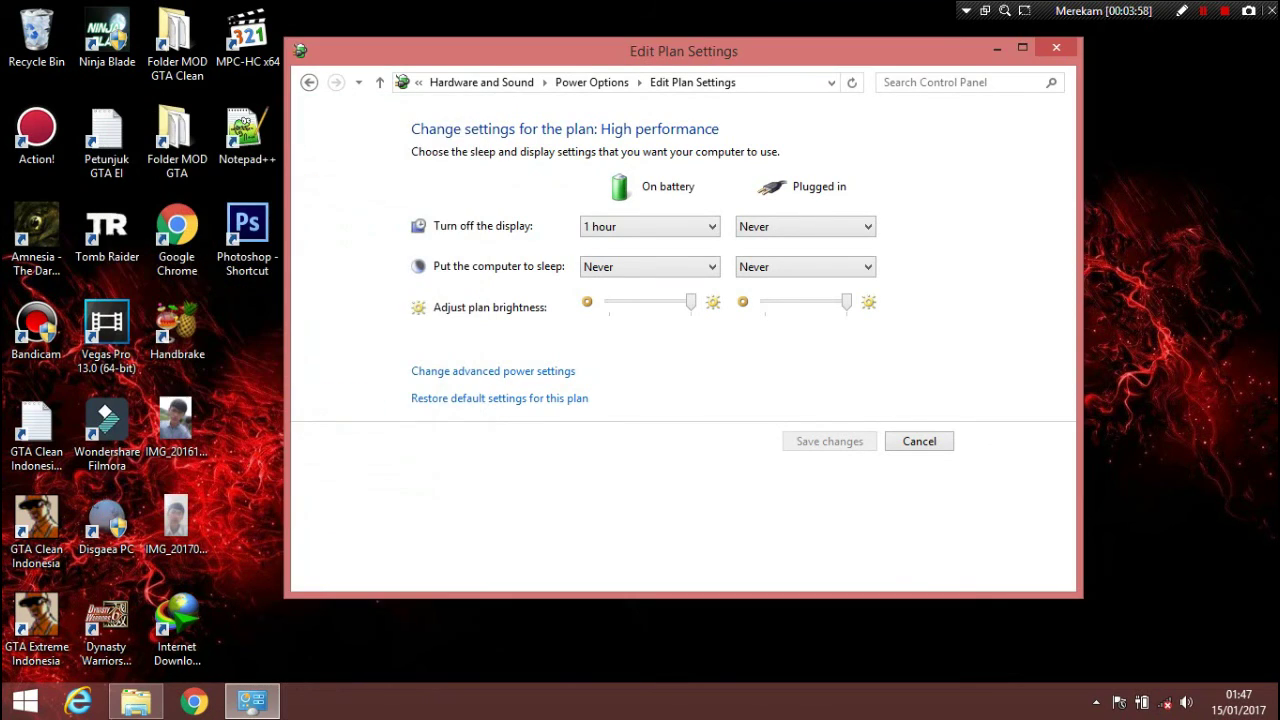
click(1055, 47)
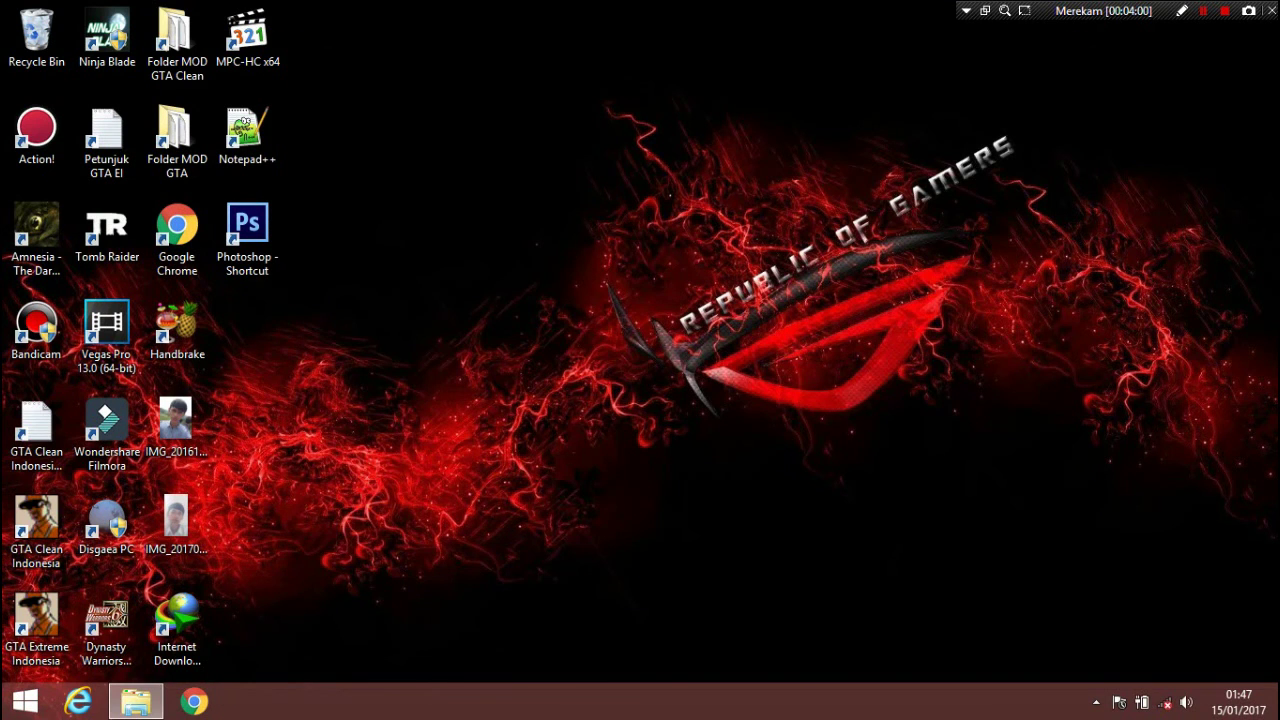